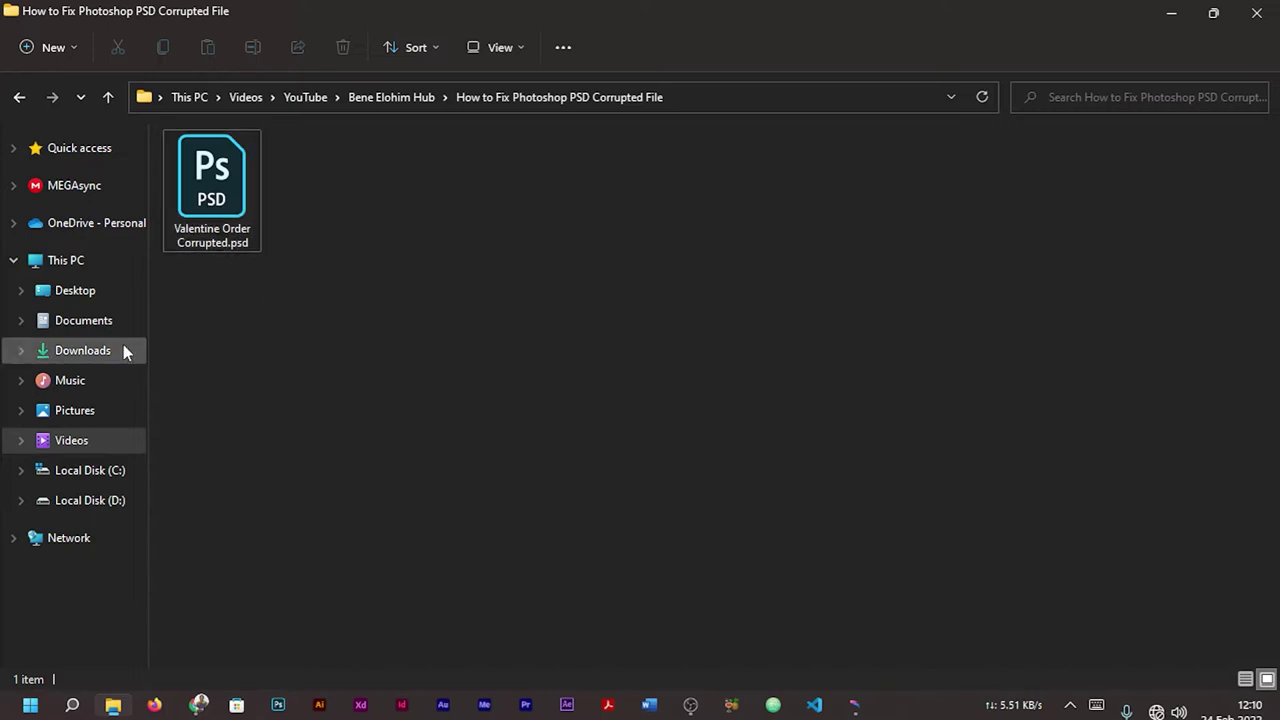
Step: Select Valentine Order Corrupted.psd in the How to Fix Photoshop PSD Corrupted File folder
left_click(219, 197)
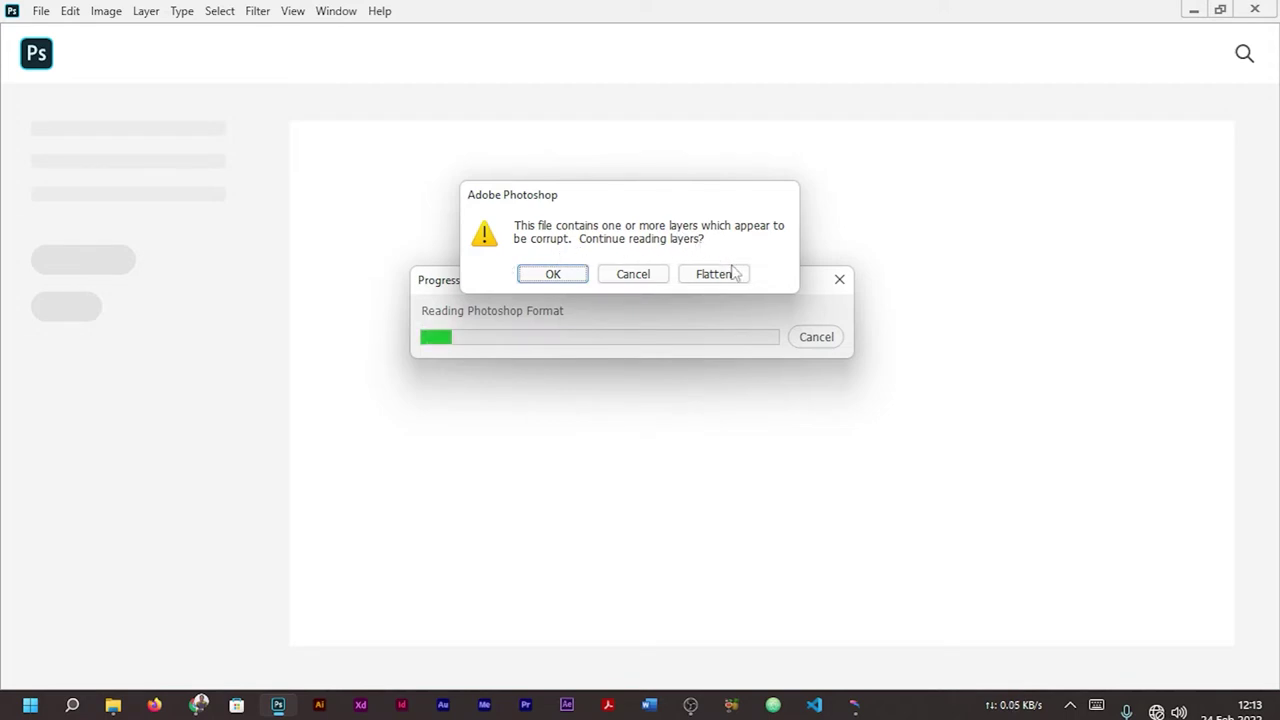
Step: Continue past the corrupt-layers warning, then dismiss the unexpected end-of-file error
left_click(548, 276)
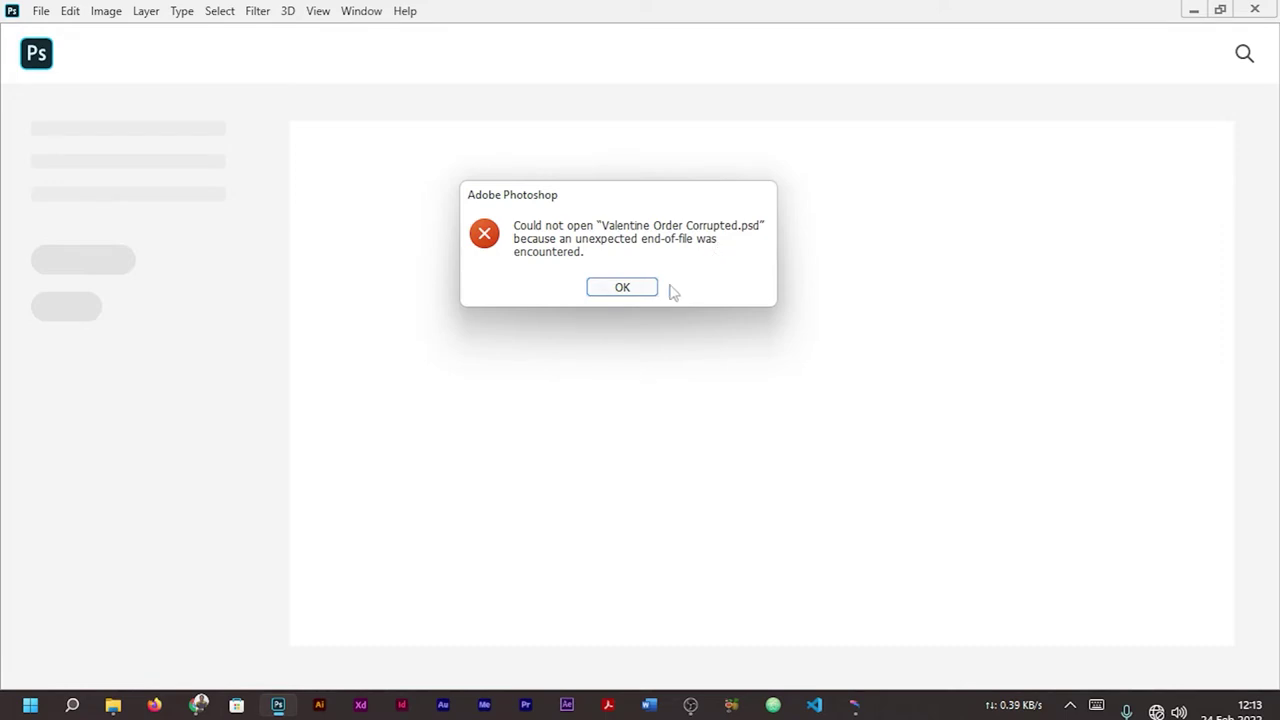
left_click(628, 288)
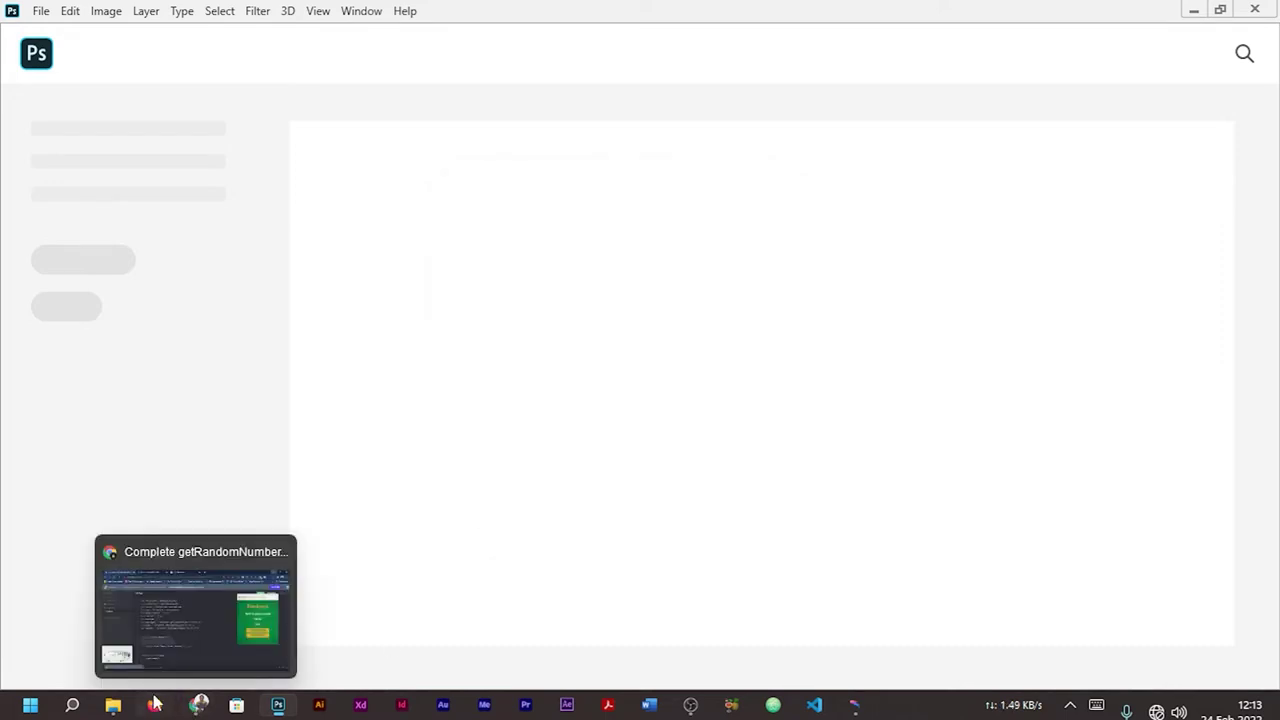
Step: Reopen the corrupted PSD choosing Flatten, then dismiss the repeated end-of-file error
left_click(113, 705)
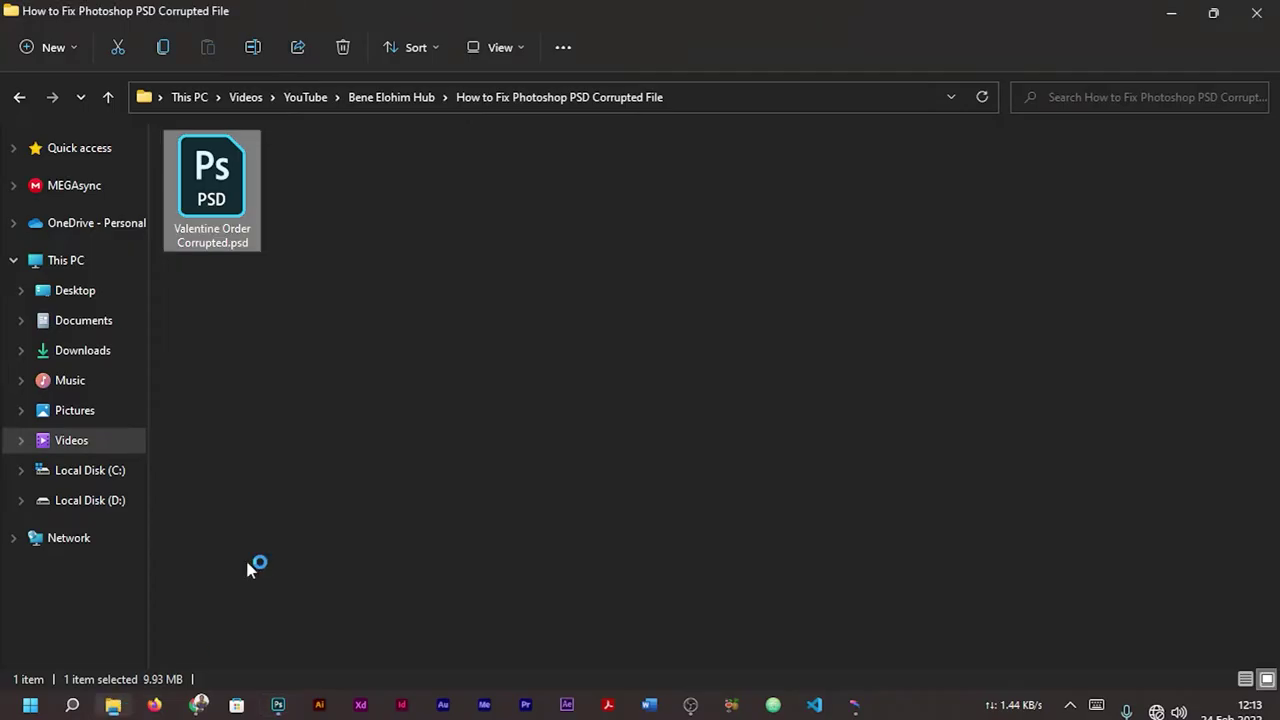
double_click(208, 185)
left_click(295, 618)
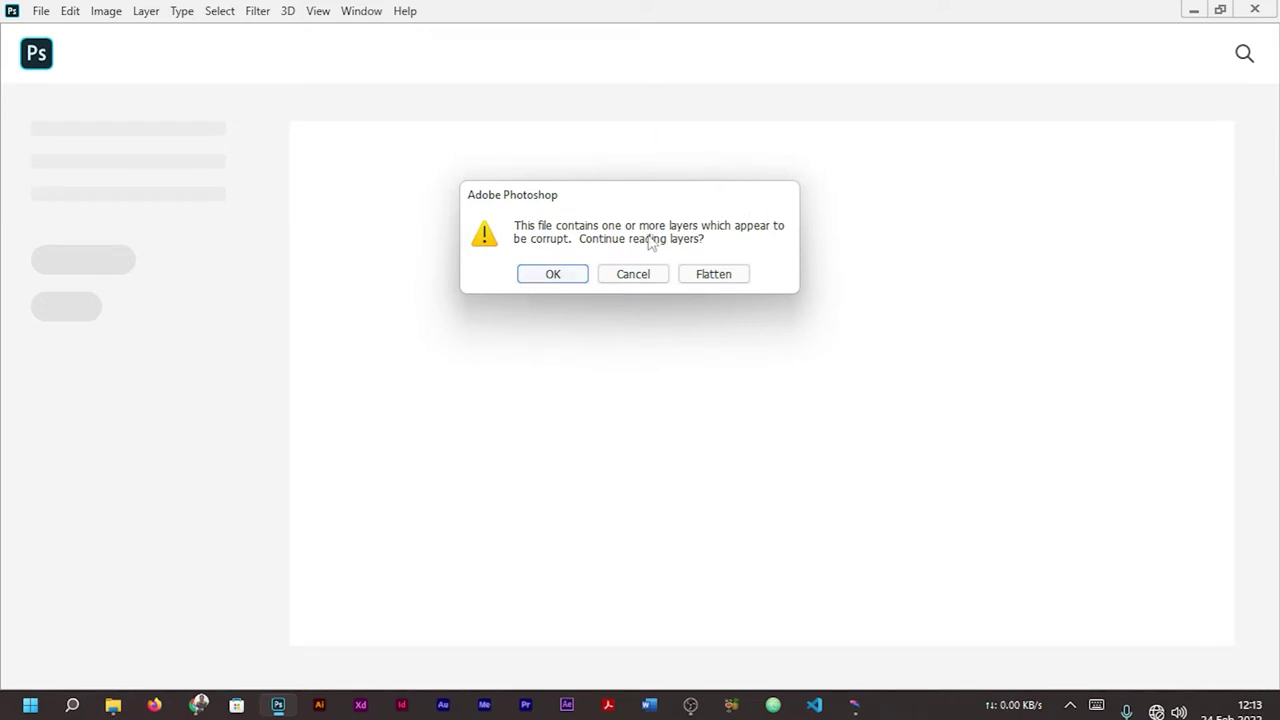
left_click(719, 277)
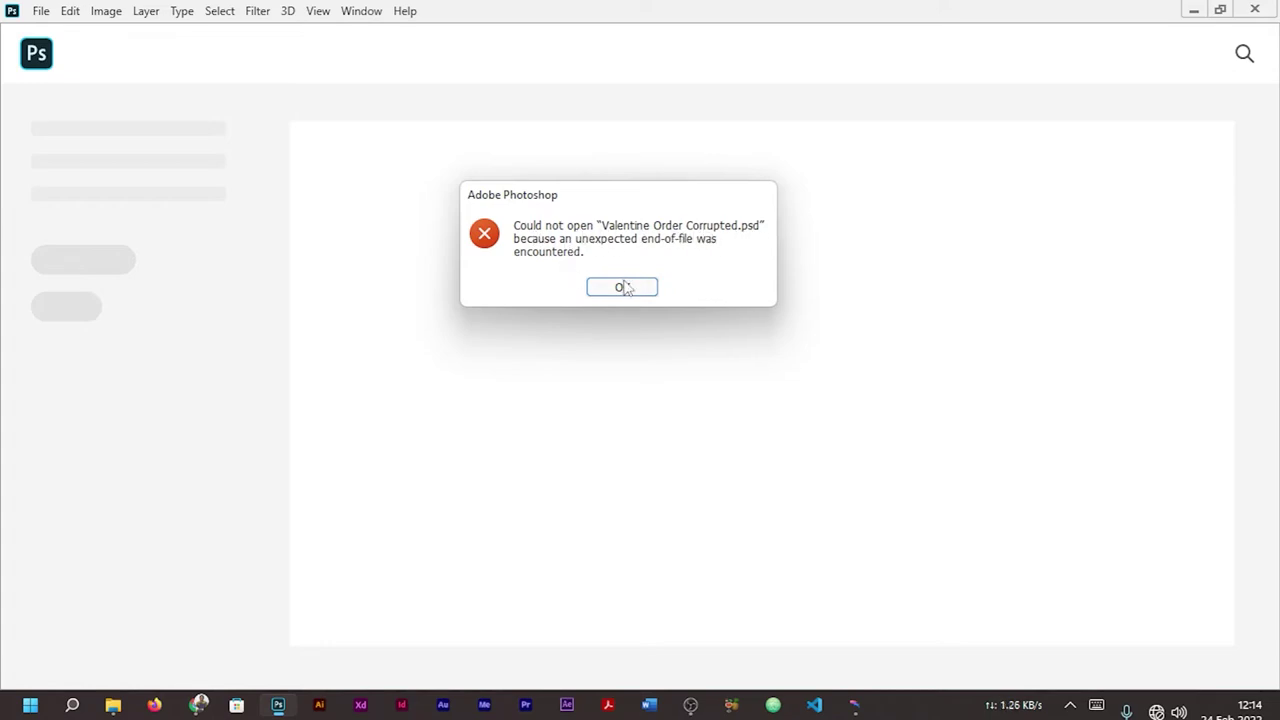
left_click(622, 288)
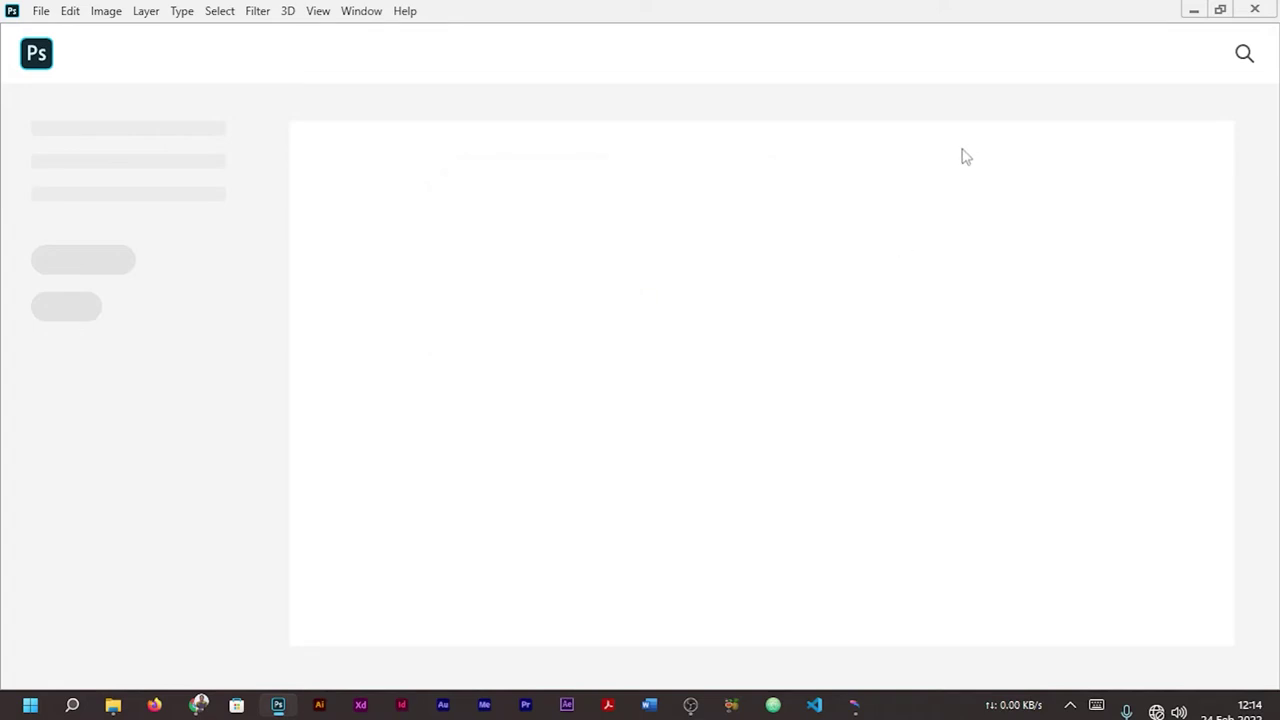
left_click(1193, 11)
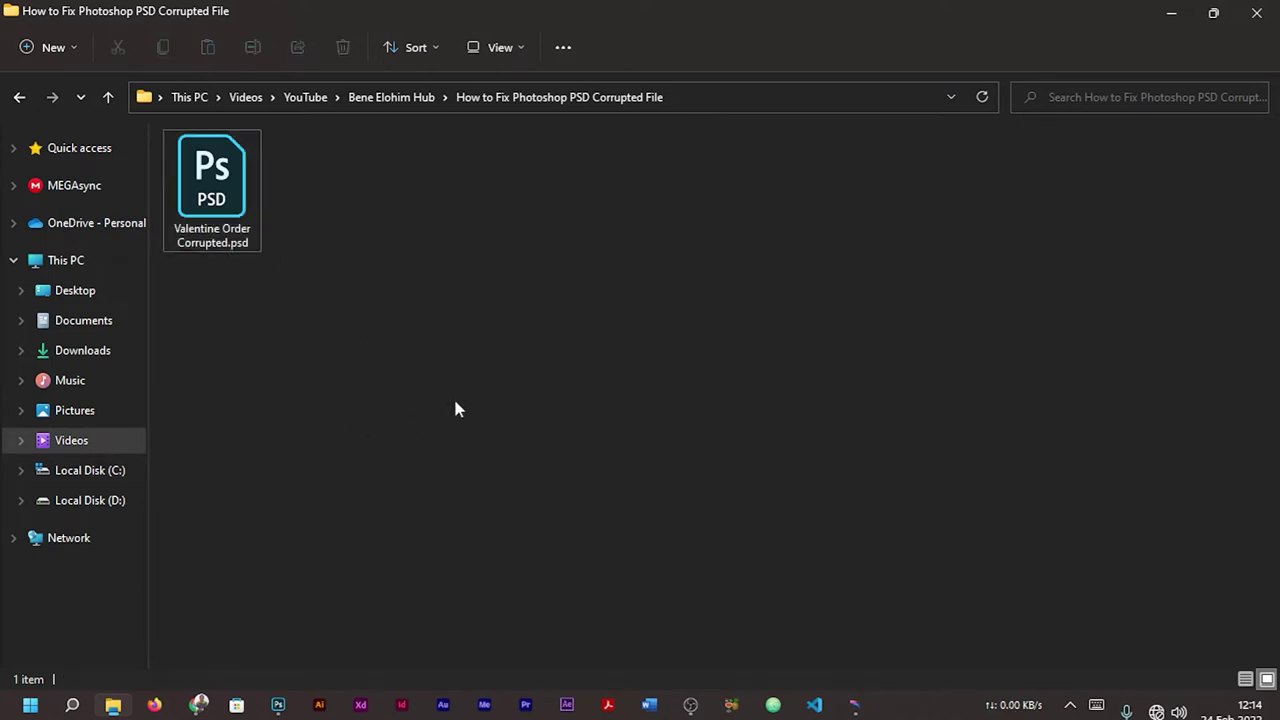
key("super")
type("Adobe Illustr")
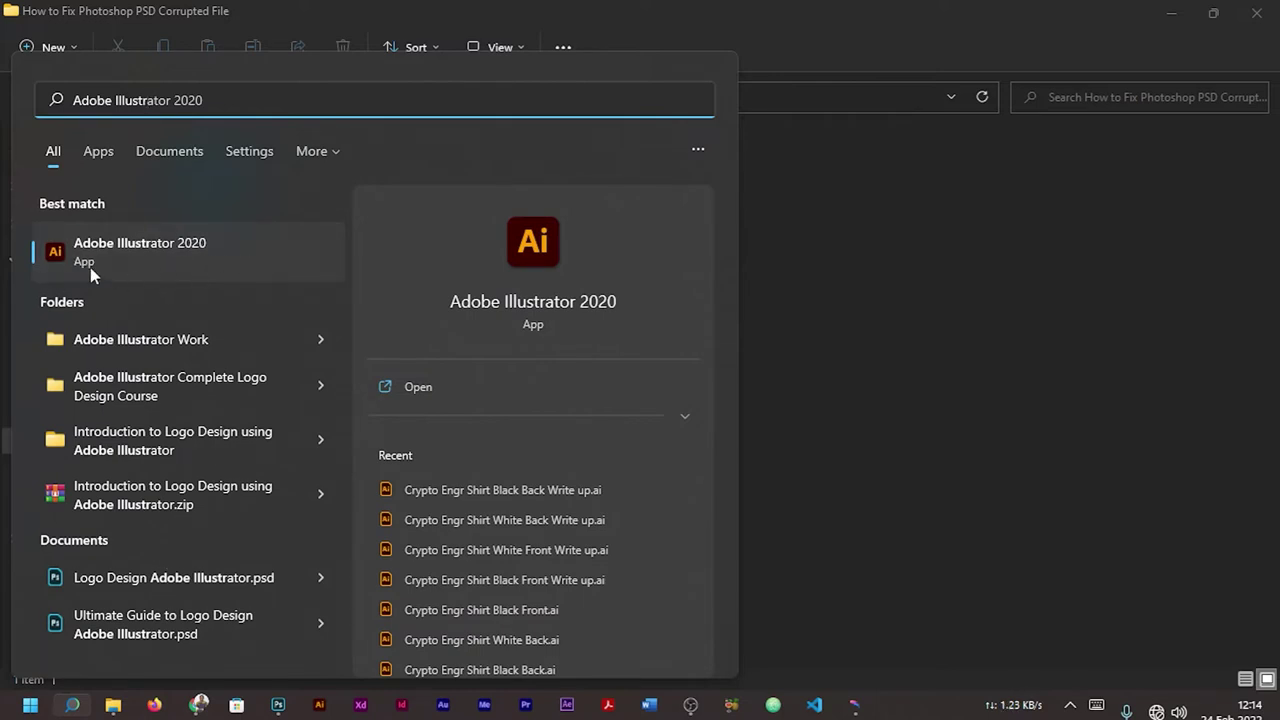
left_click(948, 338)
left_click(223, 205)
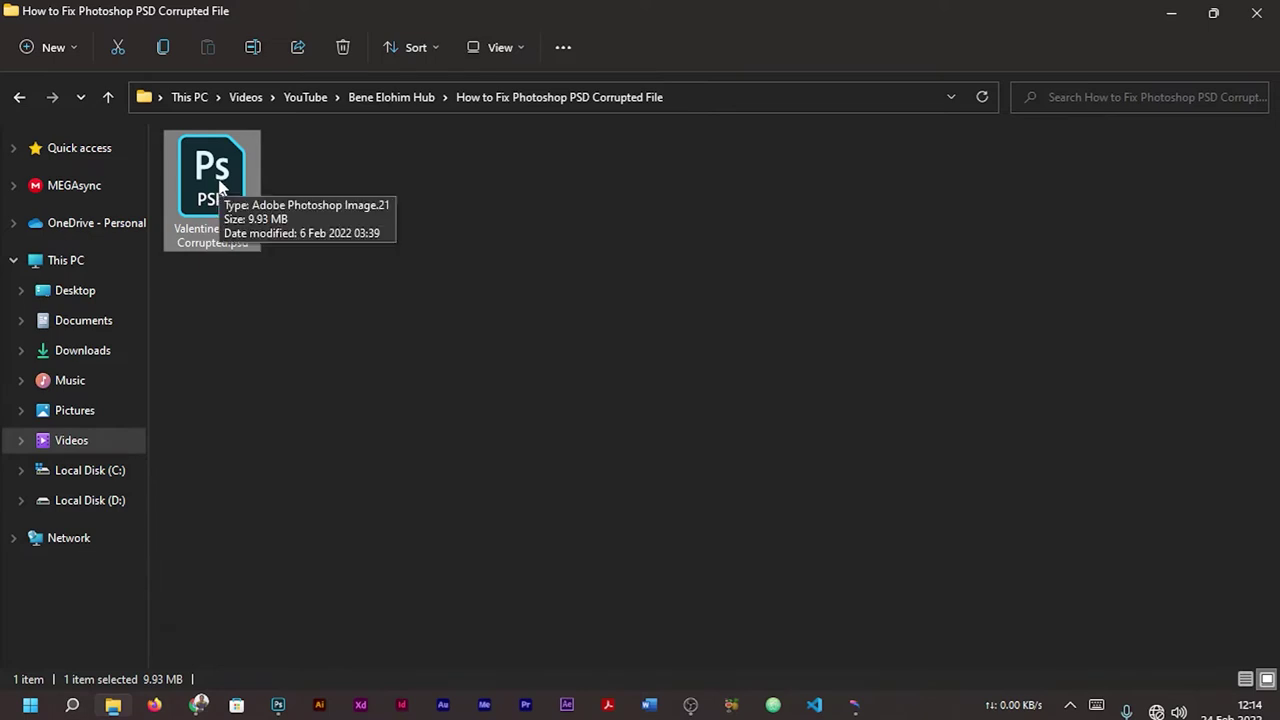
Step: Open Valentine Order Corrupted.psd with Adobe Illustrator 2020 through Open with
double_click(220, 185)
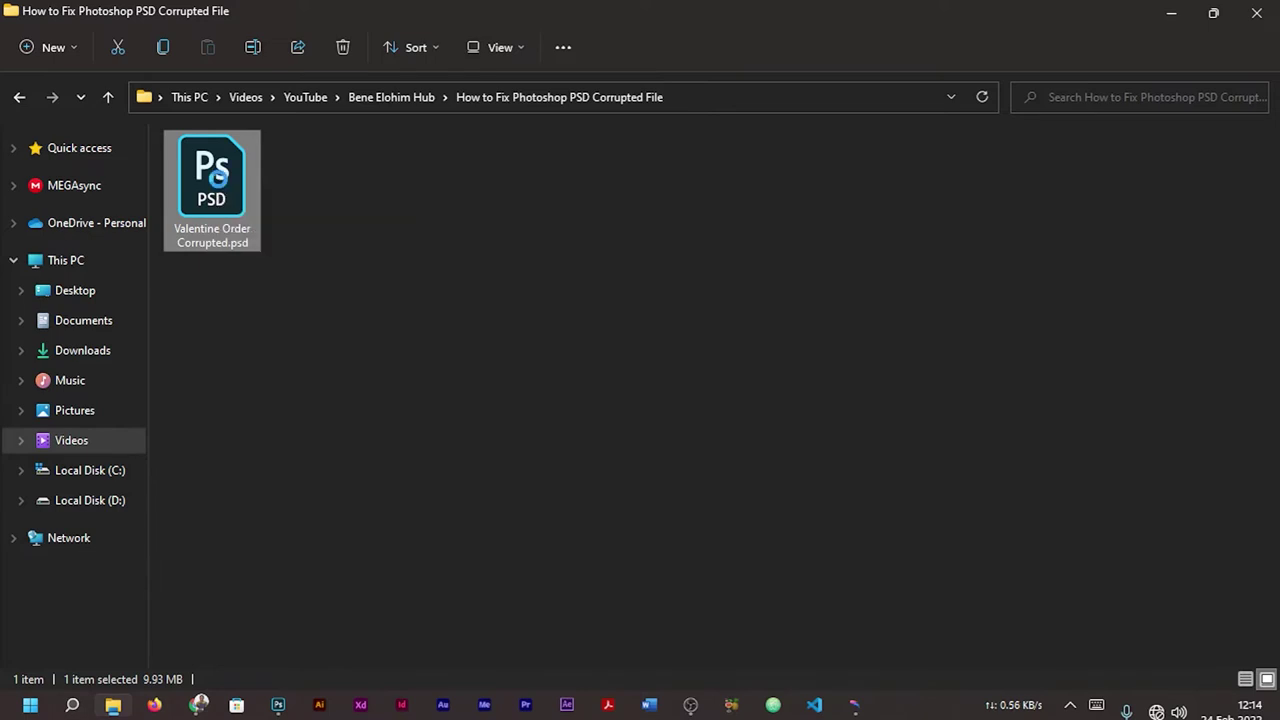
right_click(218, 177)
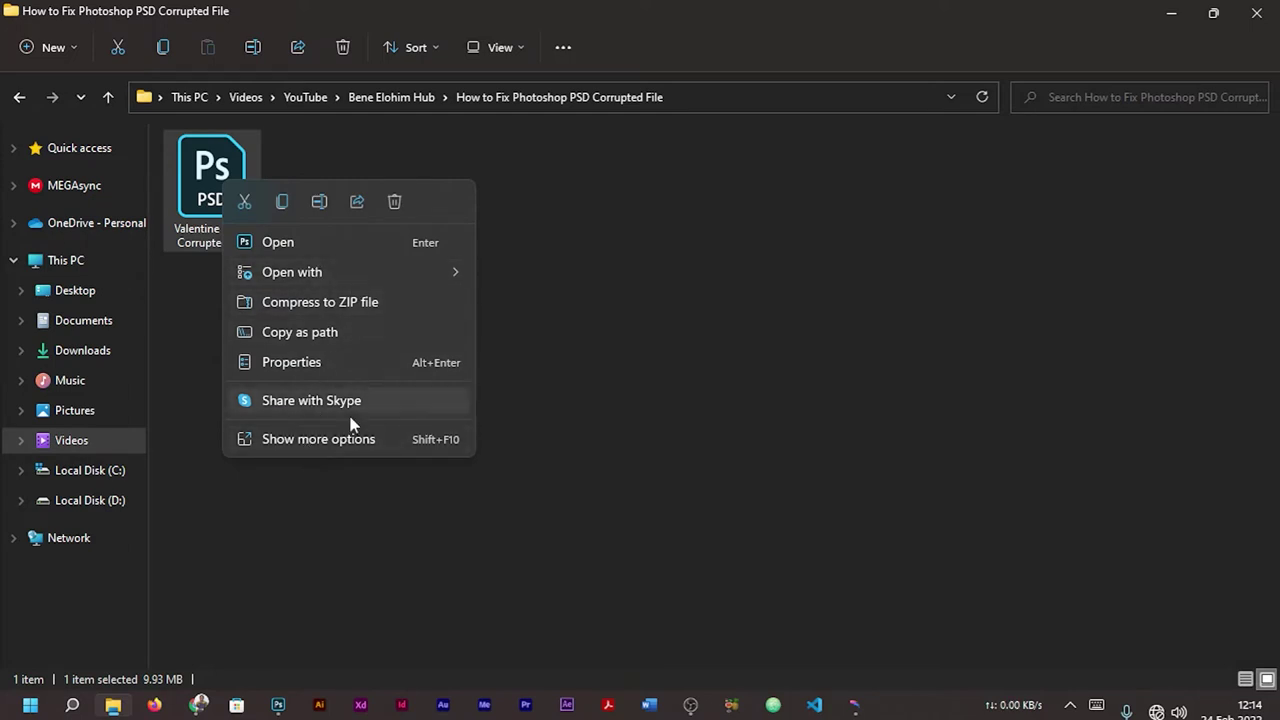
left_click(290, 441)
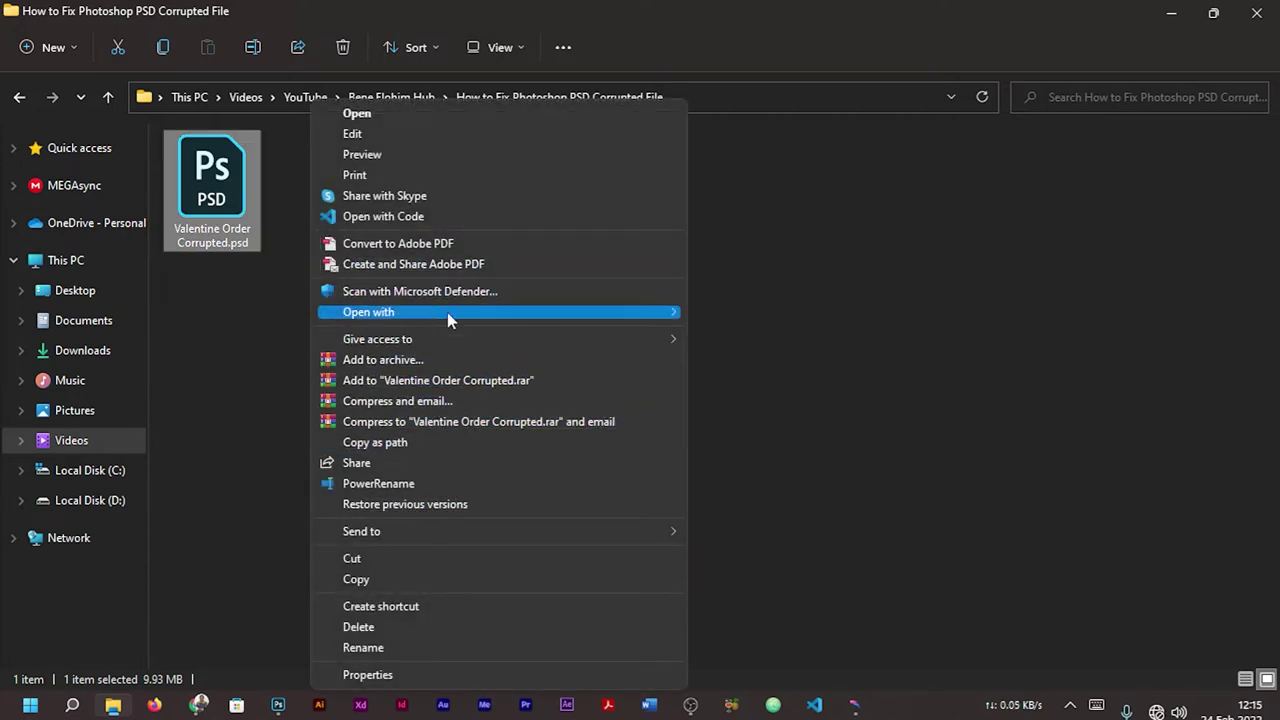
mouse_move(462, 319)
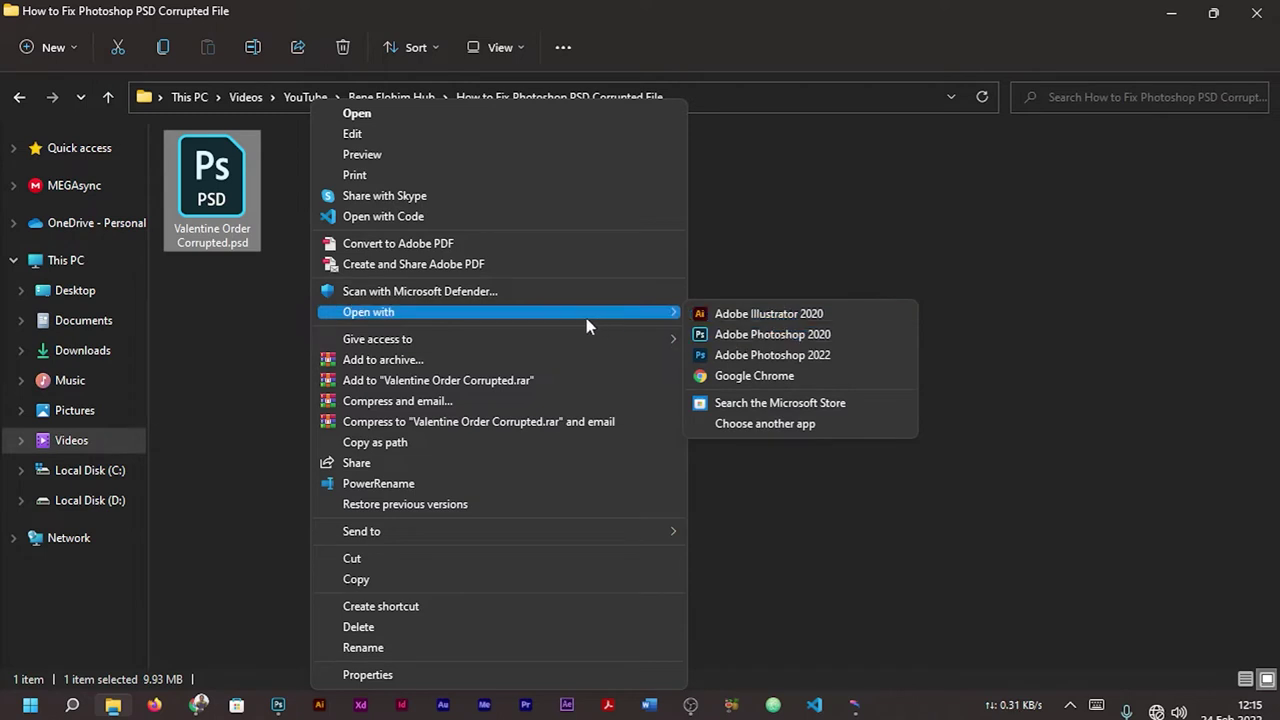
left_click(783, 316)
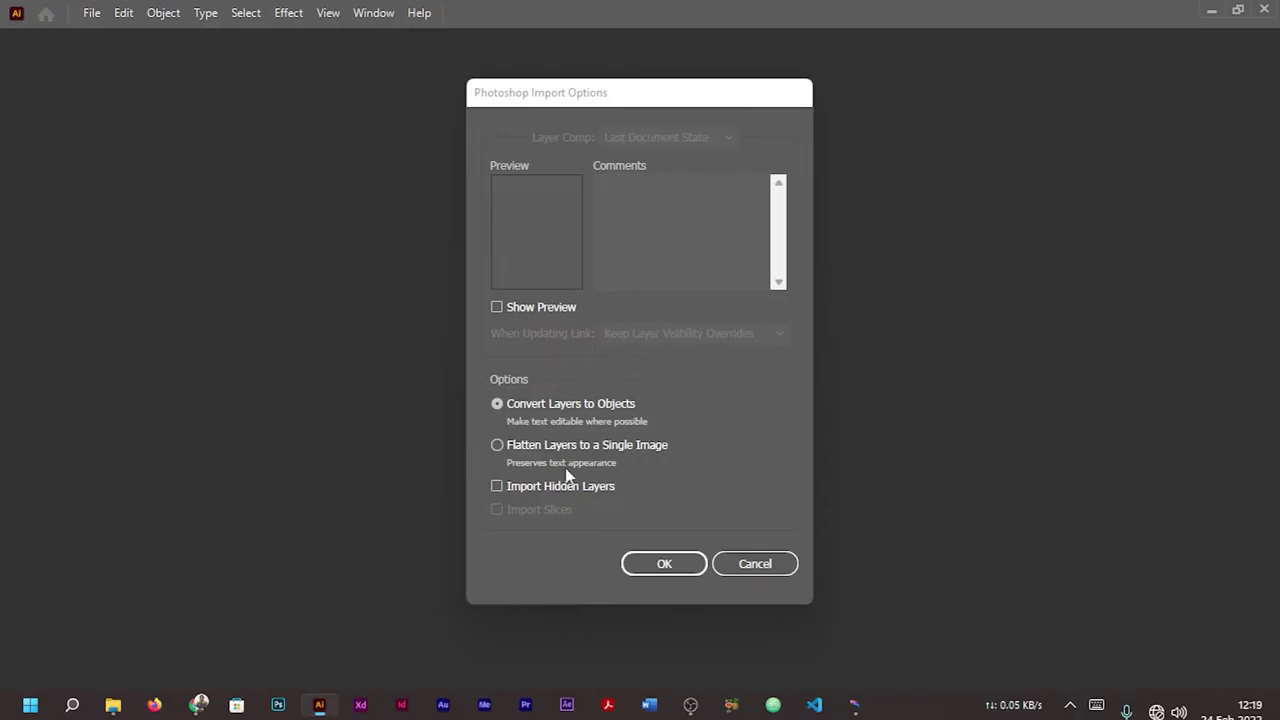
Step: In Photoshop Import Options, enable Show Preview, Convert Layers to Objects and Import Hidden Layers
left_click_drag(593, 100, 625, 103)
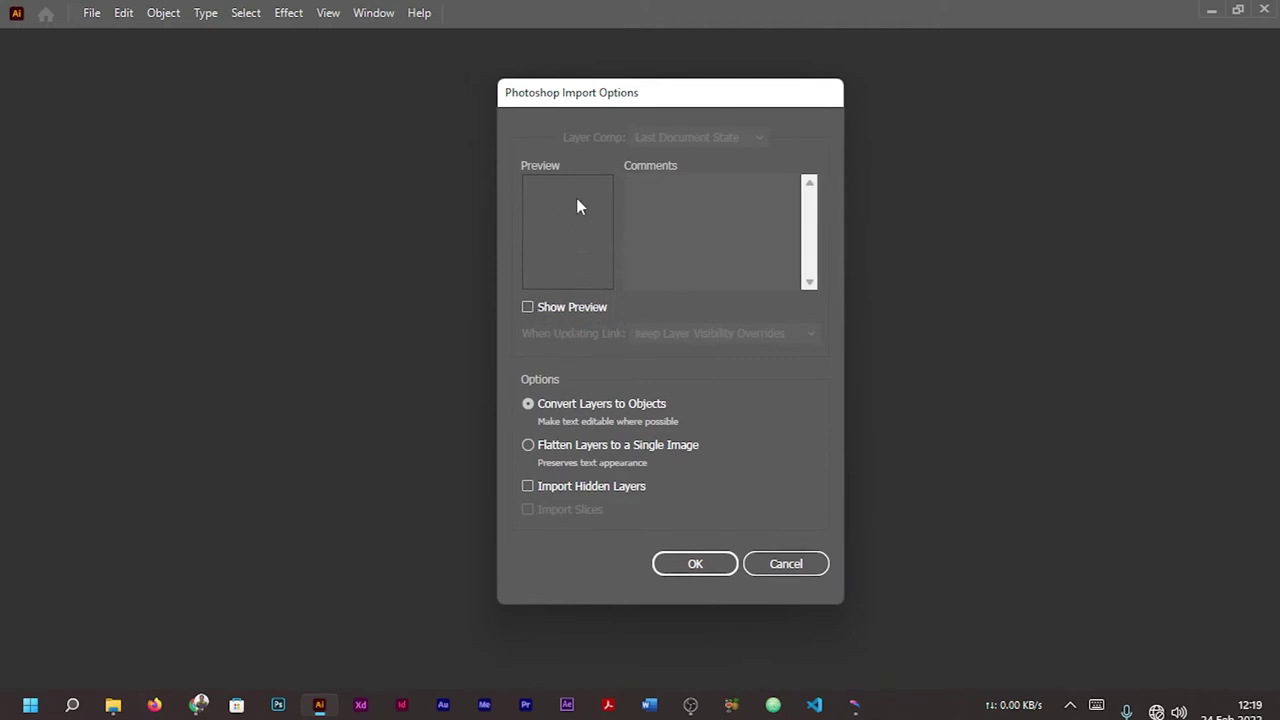
left_click(527, 308)
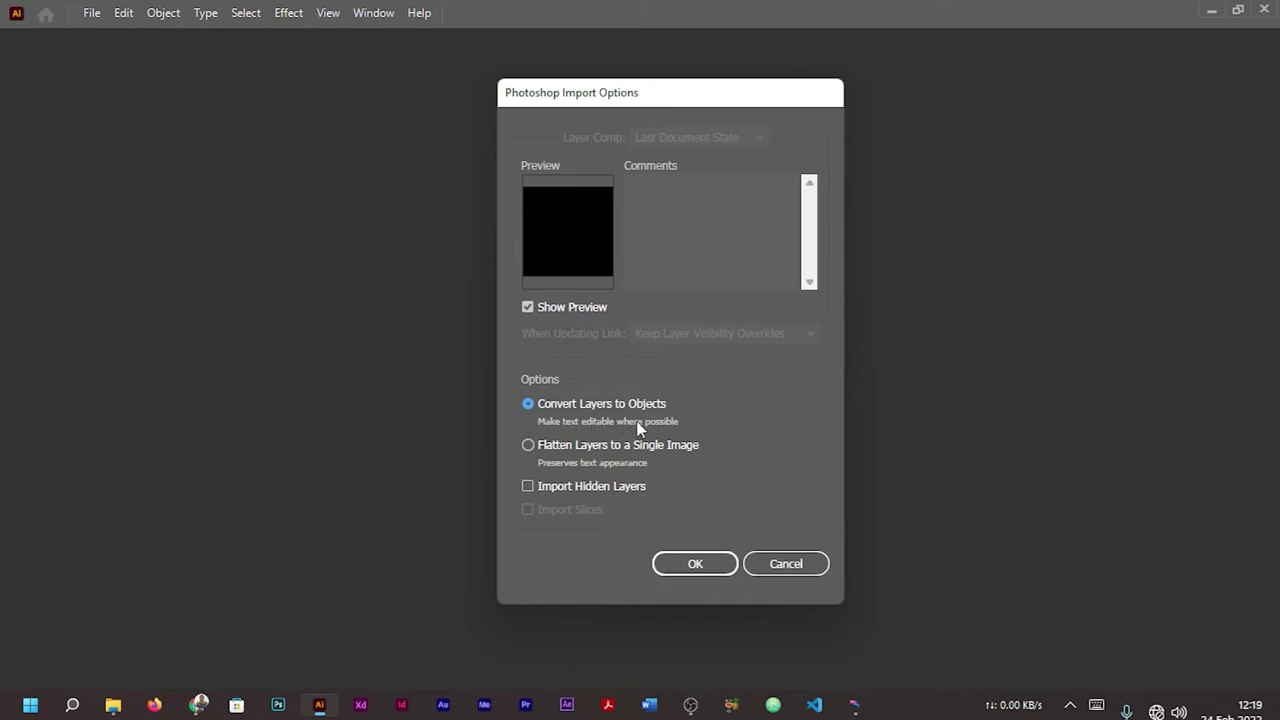
left_click(528, 445)
left_click(569, 405)
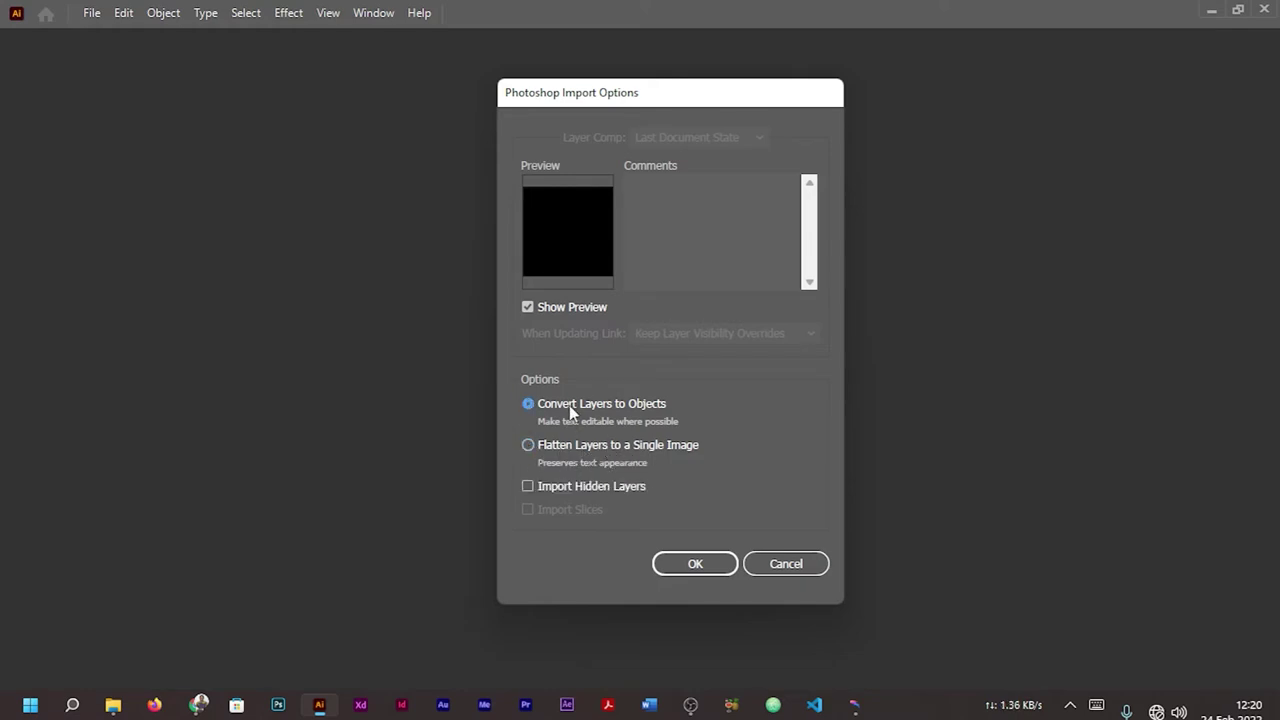
left_click(546, 488)
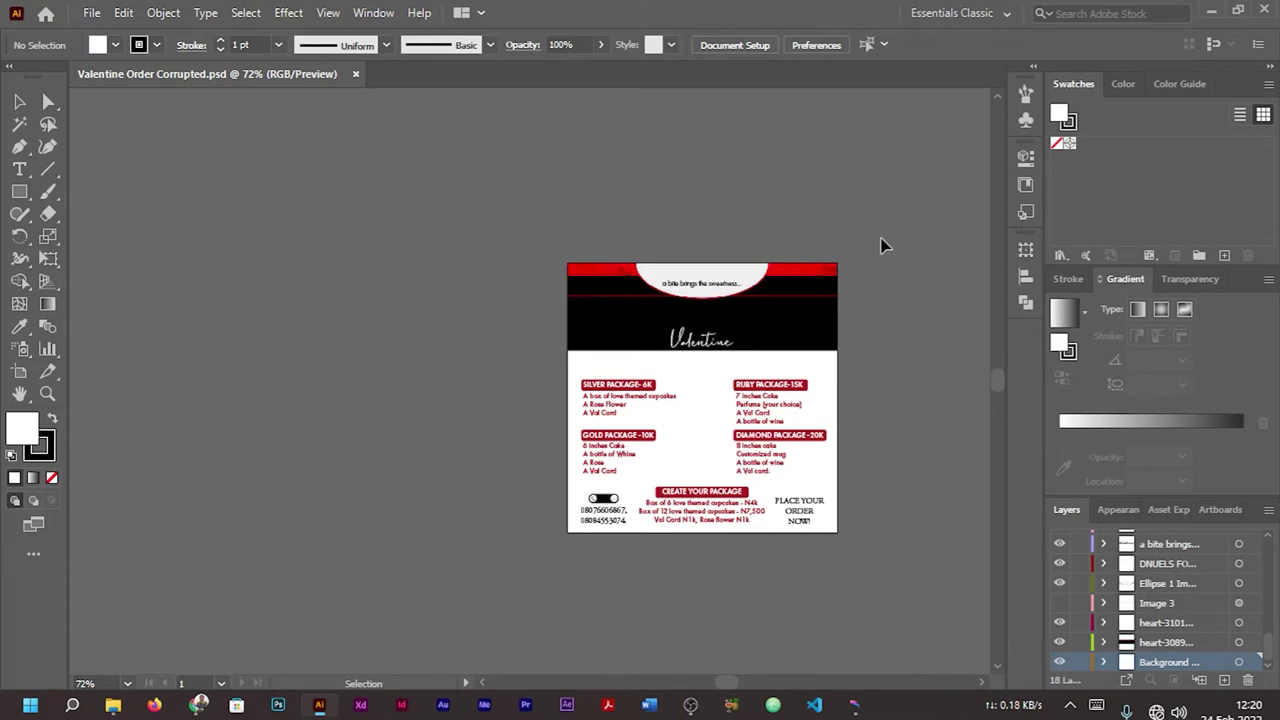
key("ctrl+0")
left_click(665, 392)
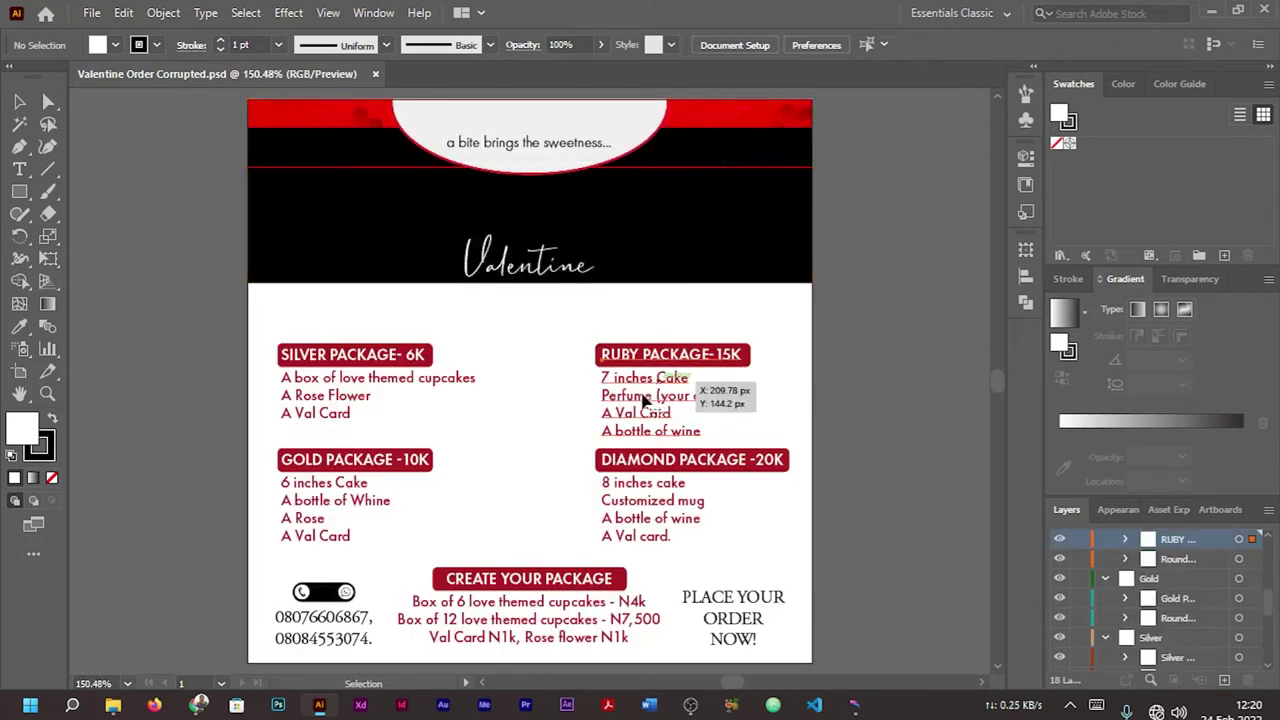
double_click(645, 399)
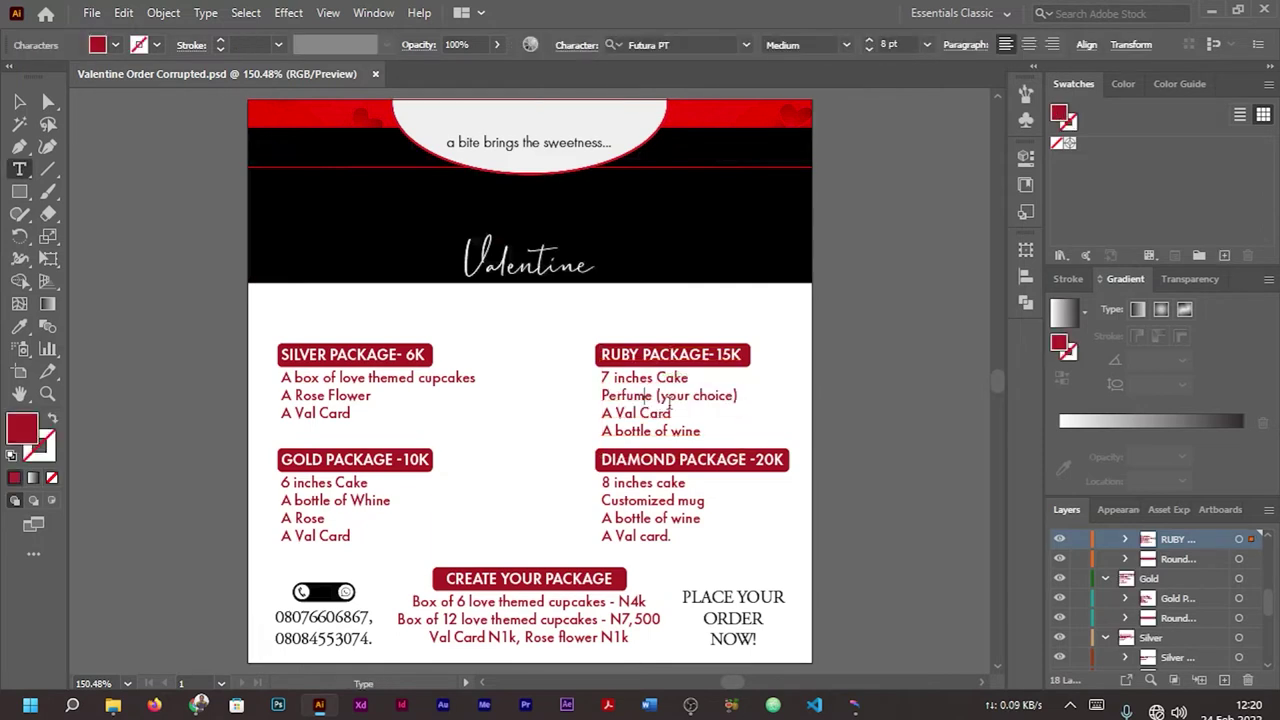
type("ydsfyfasyufawef")
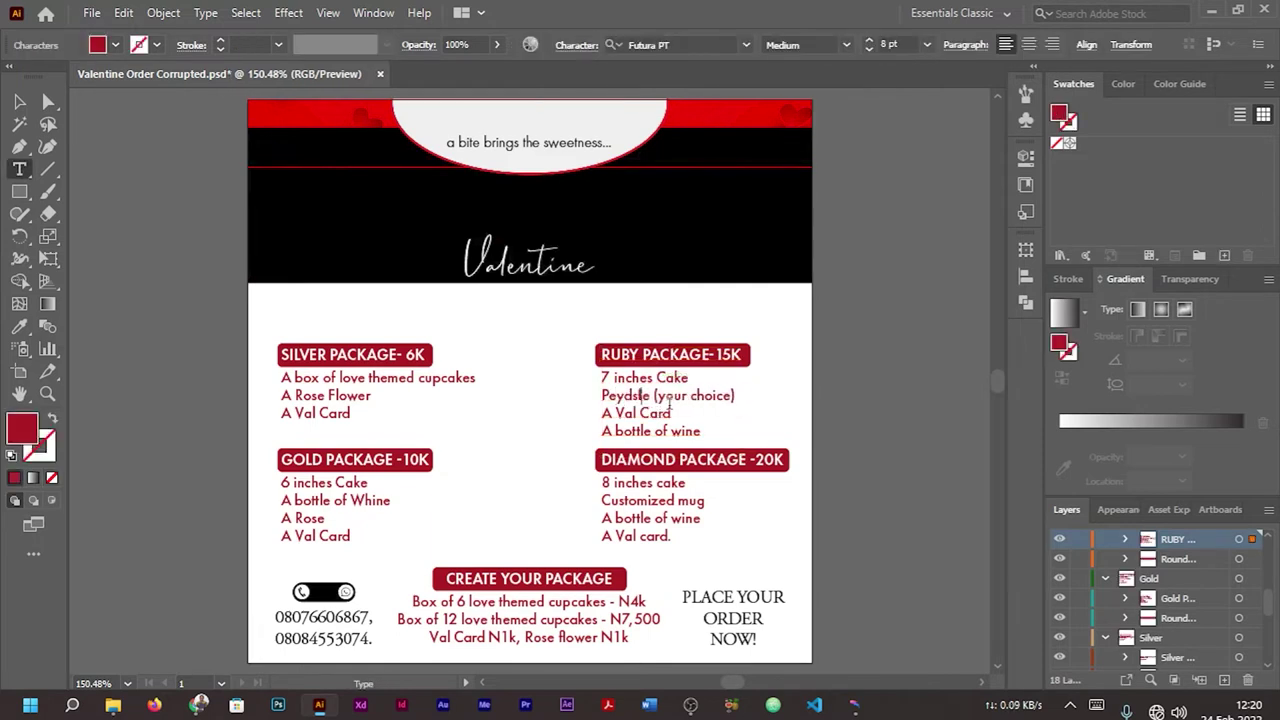
key("ctrl+a")
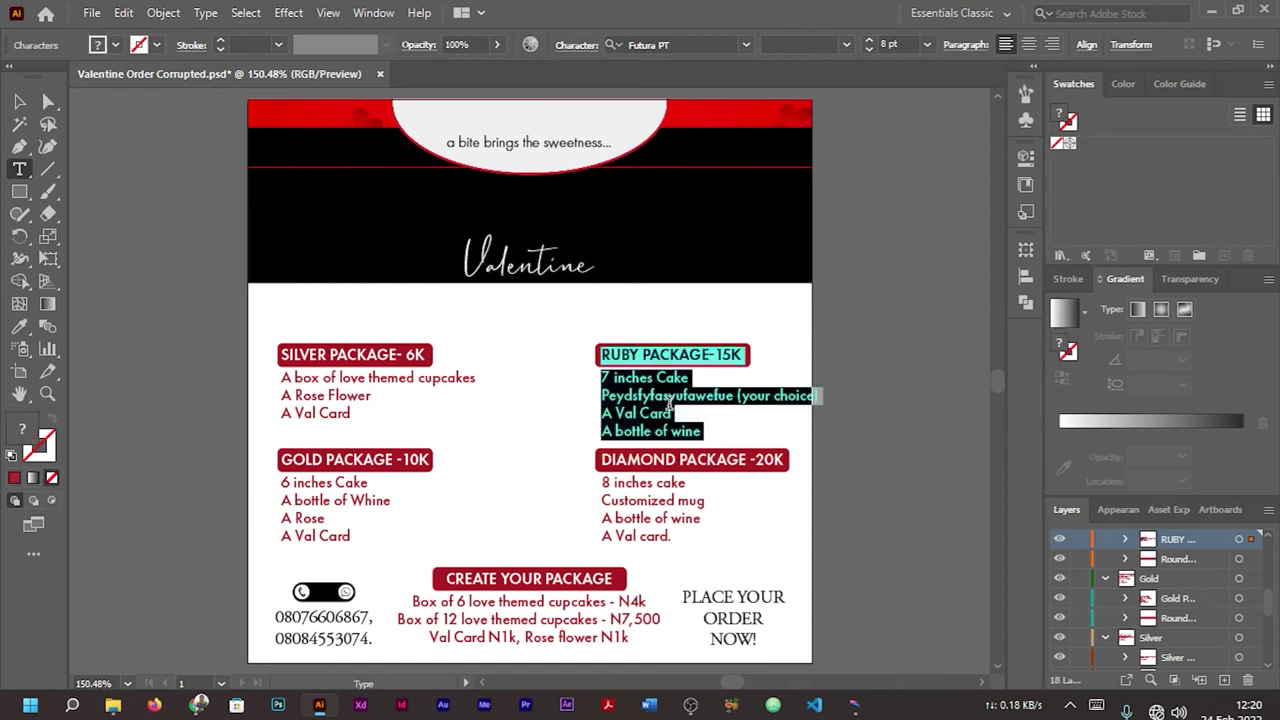
key("BackSpace")
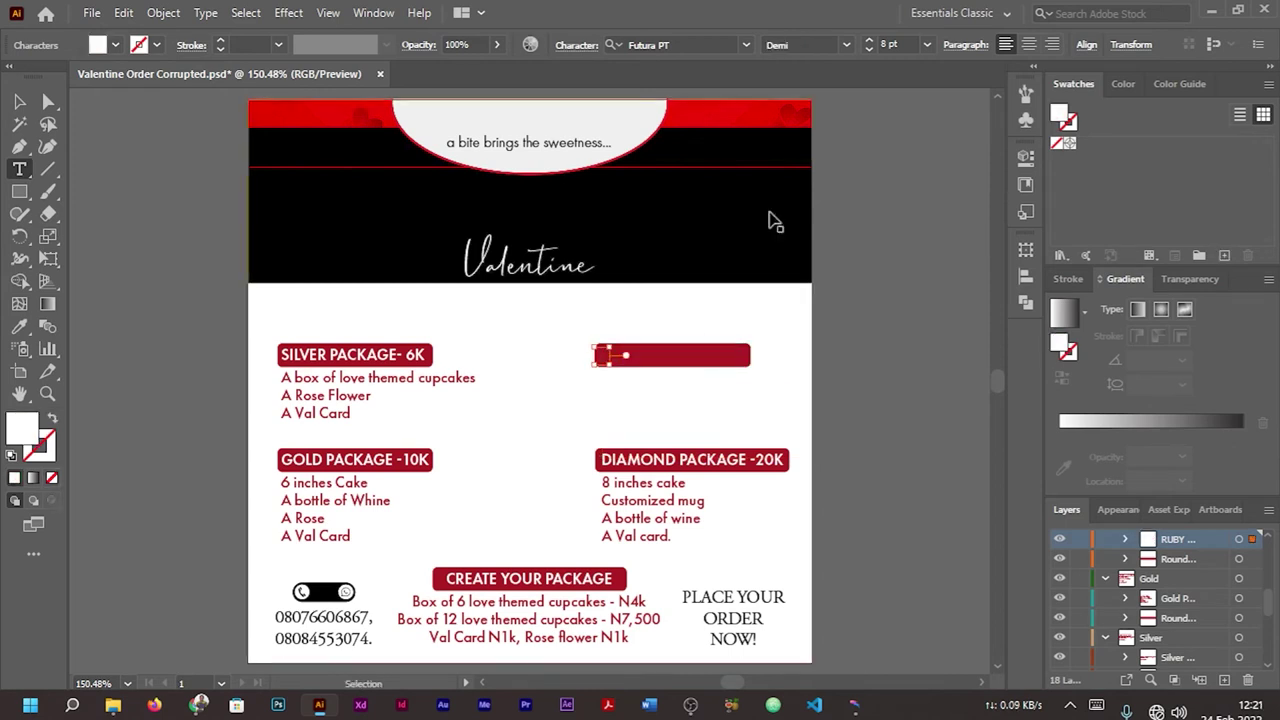
key("ctrl+z")
key("ctrl+z")
type("rfume (your choice")
key("ctrl+s")
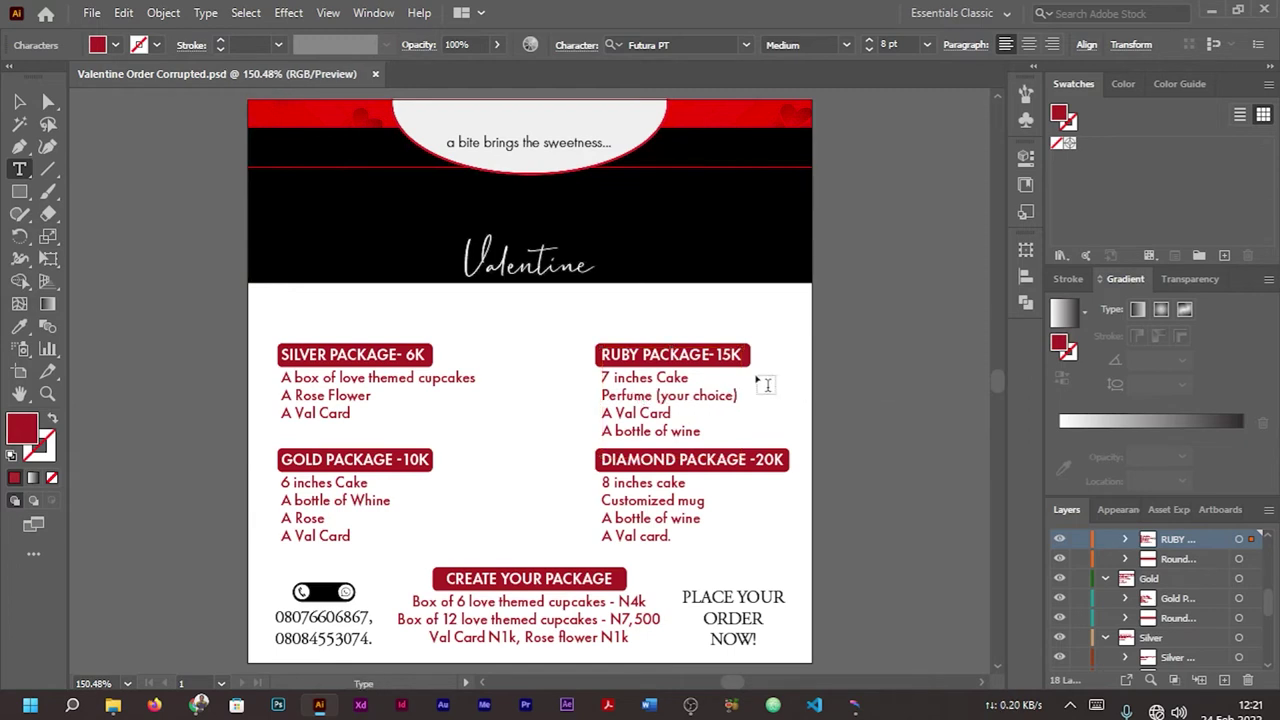
left_click(480, 262)
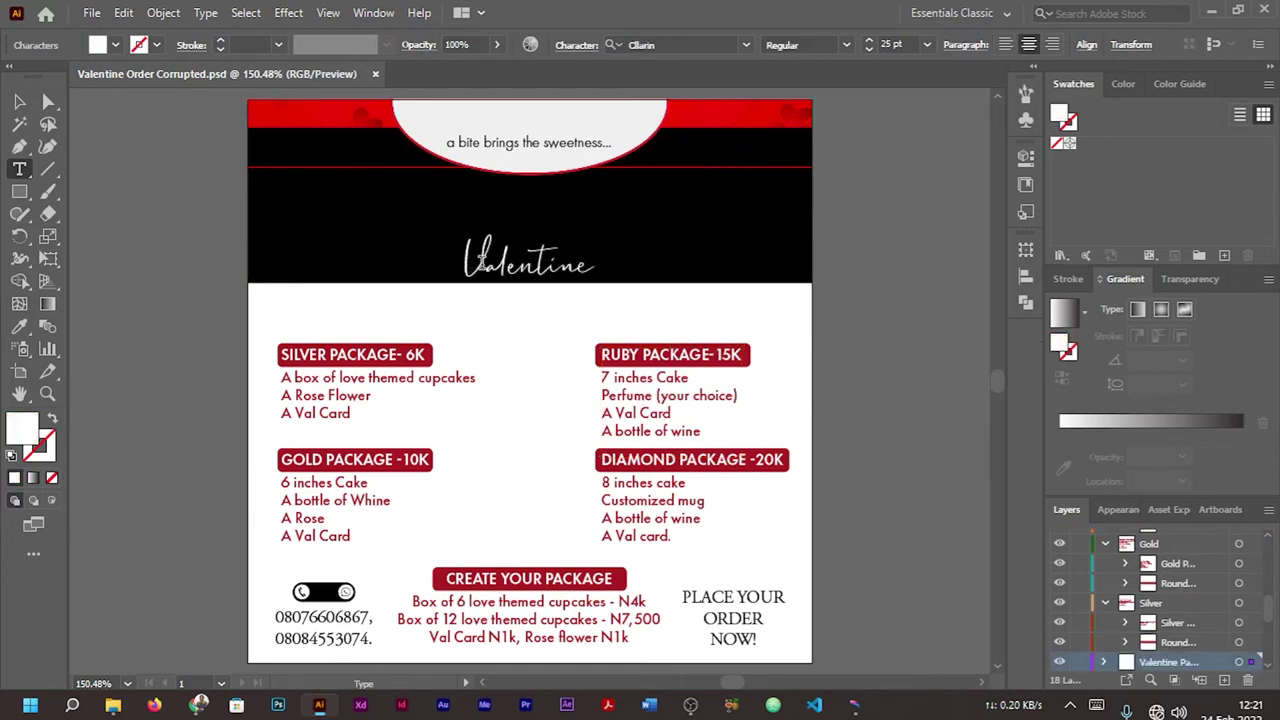
left_click_drag(584, 258, 386, 260)
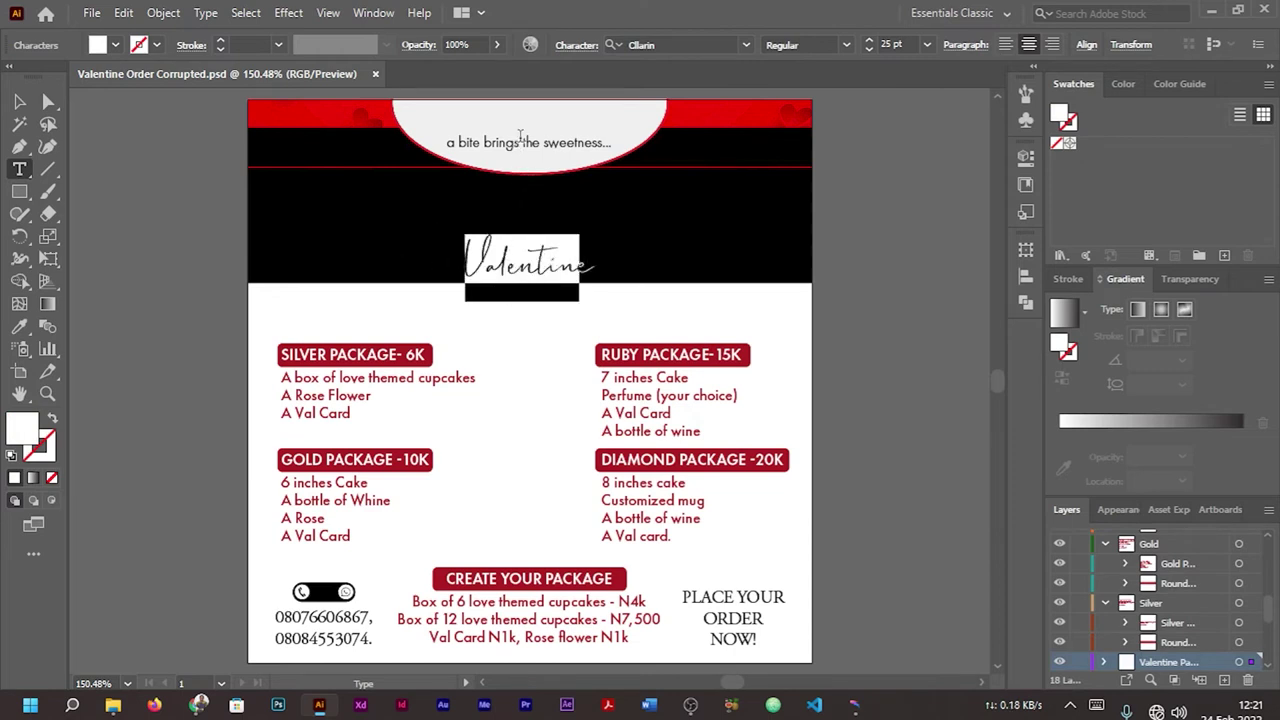
left_click(521, 147)
left_click_drag(576, 142, 436, 146)
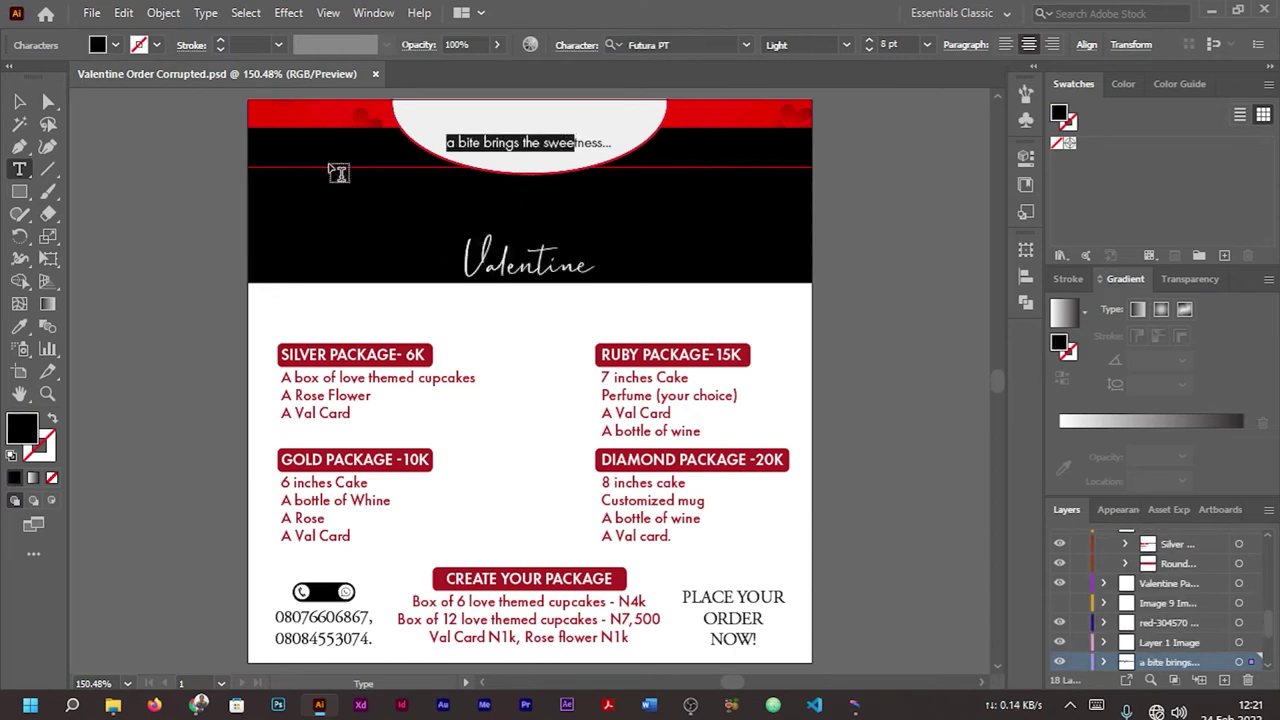
left_click_drag(601, 620, 398, 620)
left_click_drag(726, 616, 770, 616)
key("Escape")
Step: Hide the heart-3089 header image layer
left_click(313, 117)
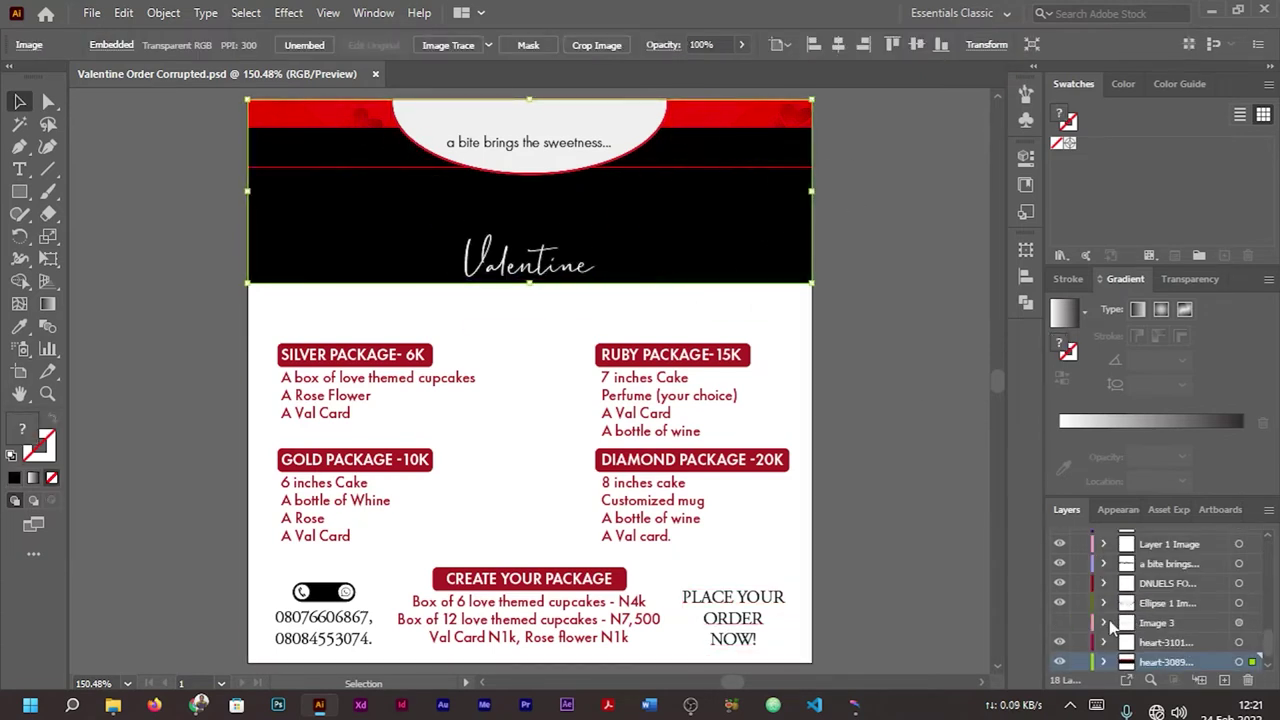
scroll(1062, 662, "down", 1)
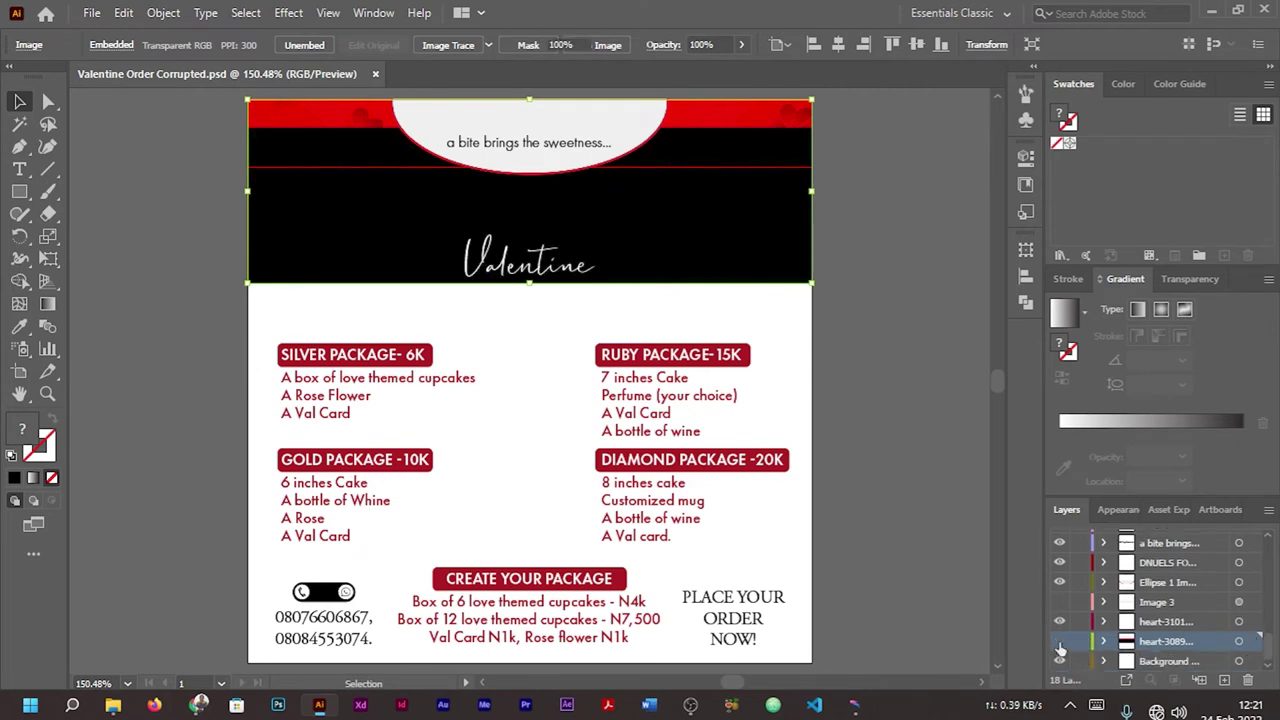
left_click(1060, 644)
left_click(1060, 645)
left_click(1060, 644)
left_click(1060, 644)
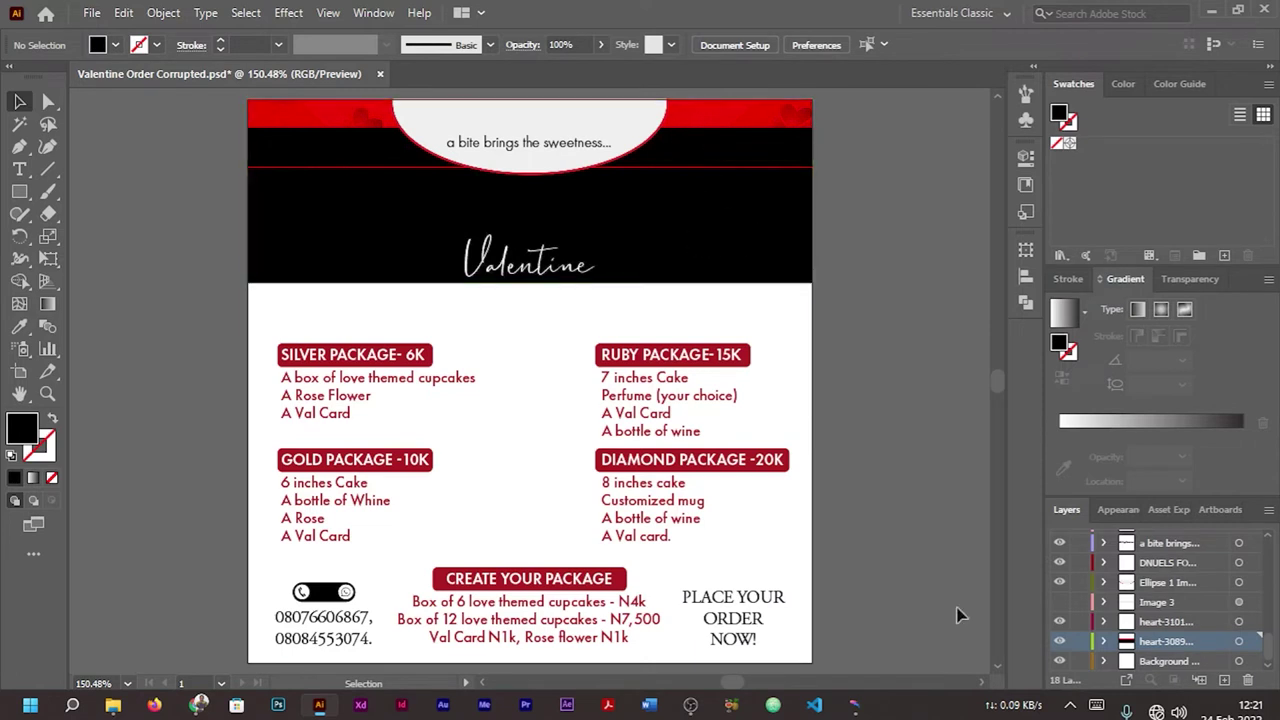
left_click(1060, 644)
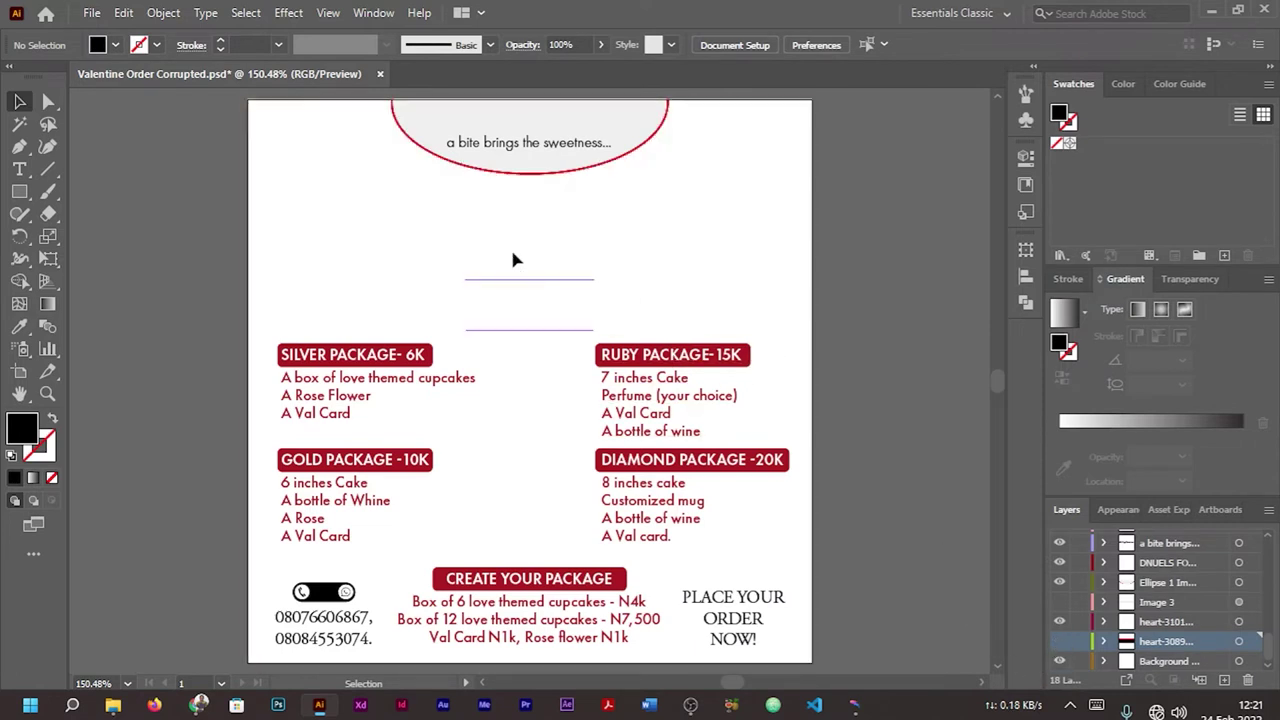
Step: Set the hidden Valentine Packages title's fill to black, then check the tagline and ellipse
left_click(530, 272)
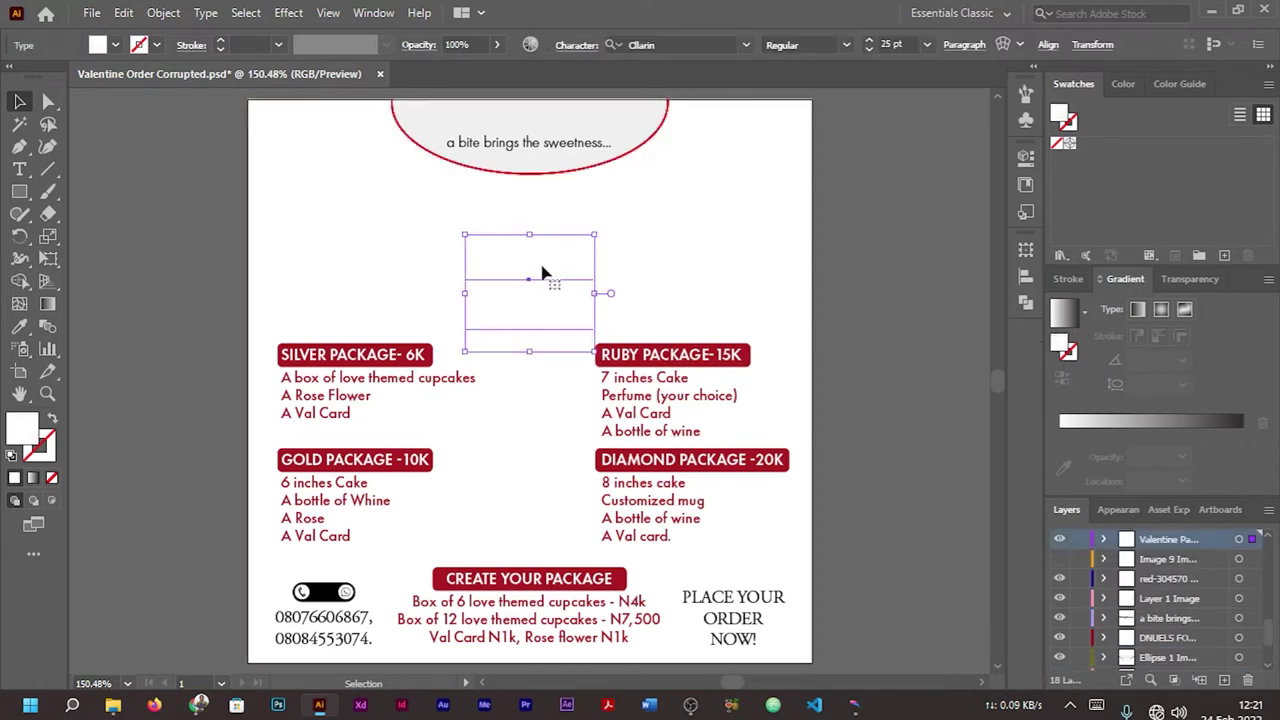
left_click(1129, 83)
left_click(1068, 113)
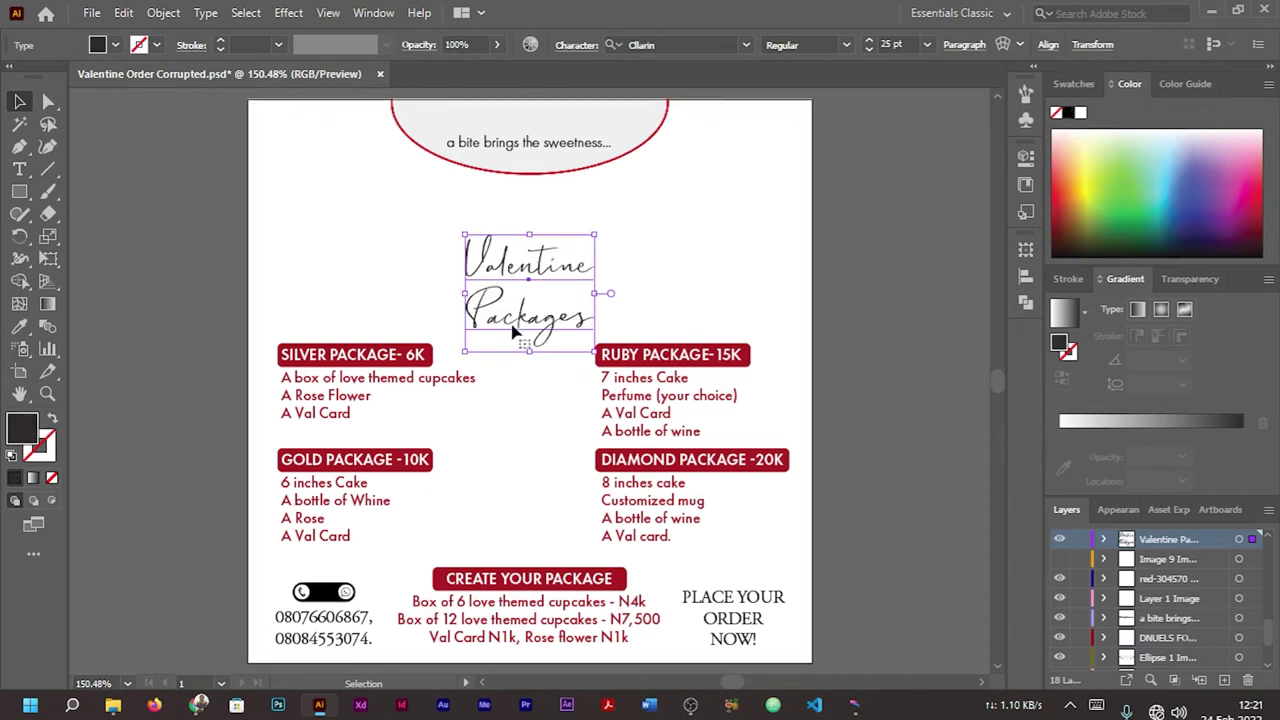
left_click(666, 203)
left_click(563, 143)
left_click(563, 122)
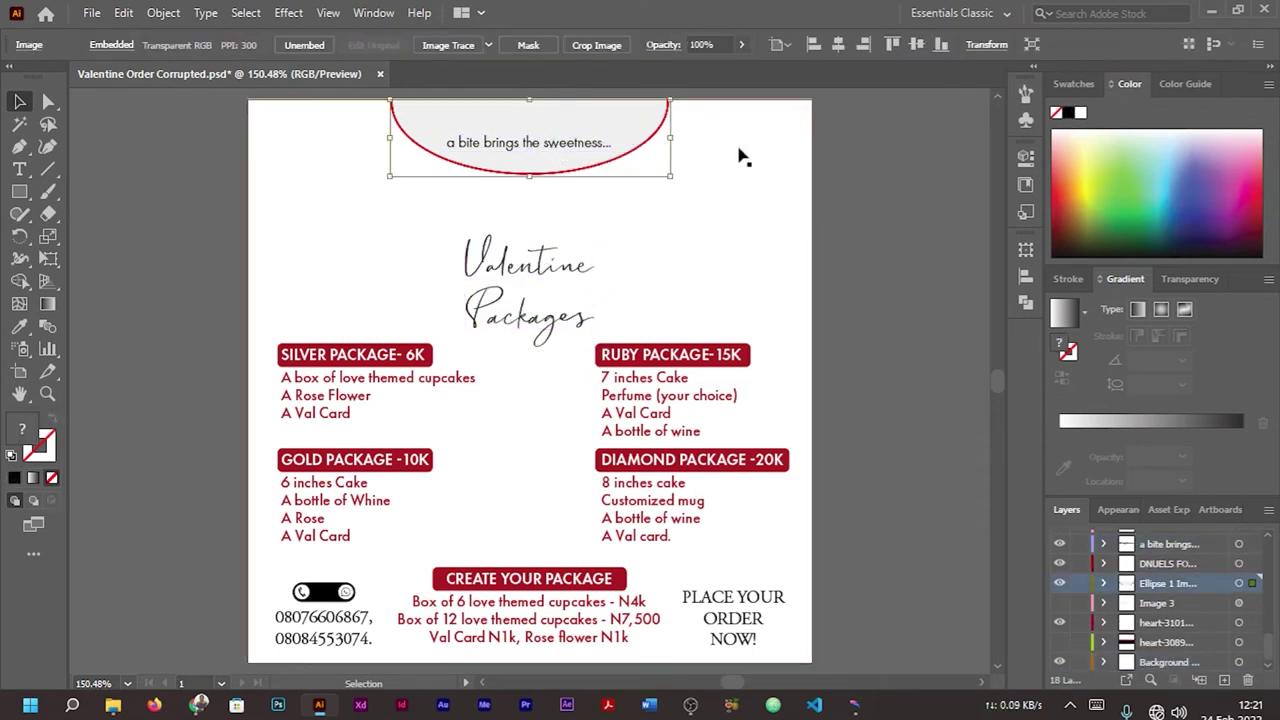
left_click(881, 188)
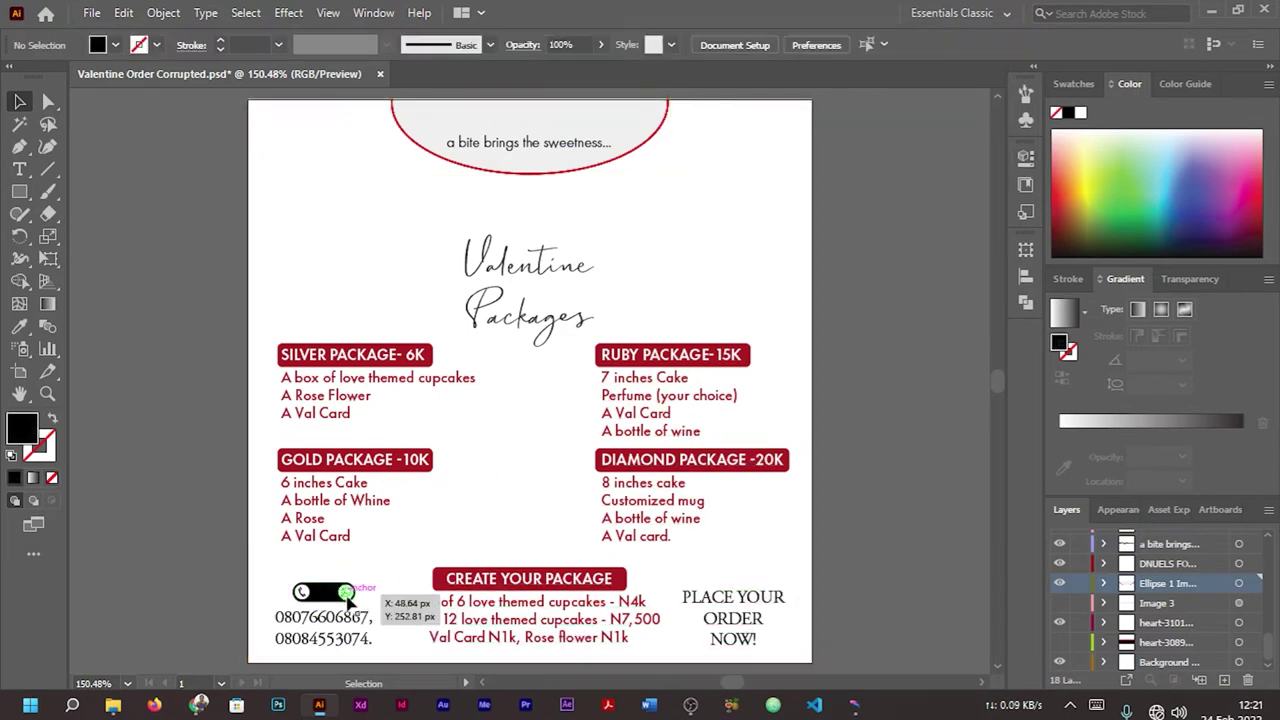
Step: Move the phone icon left and check the CREATE YOUR PACKAGE block and price lines
left_click(307, 593)
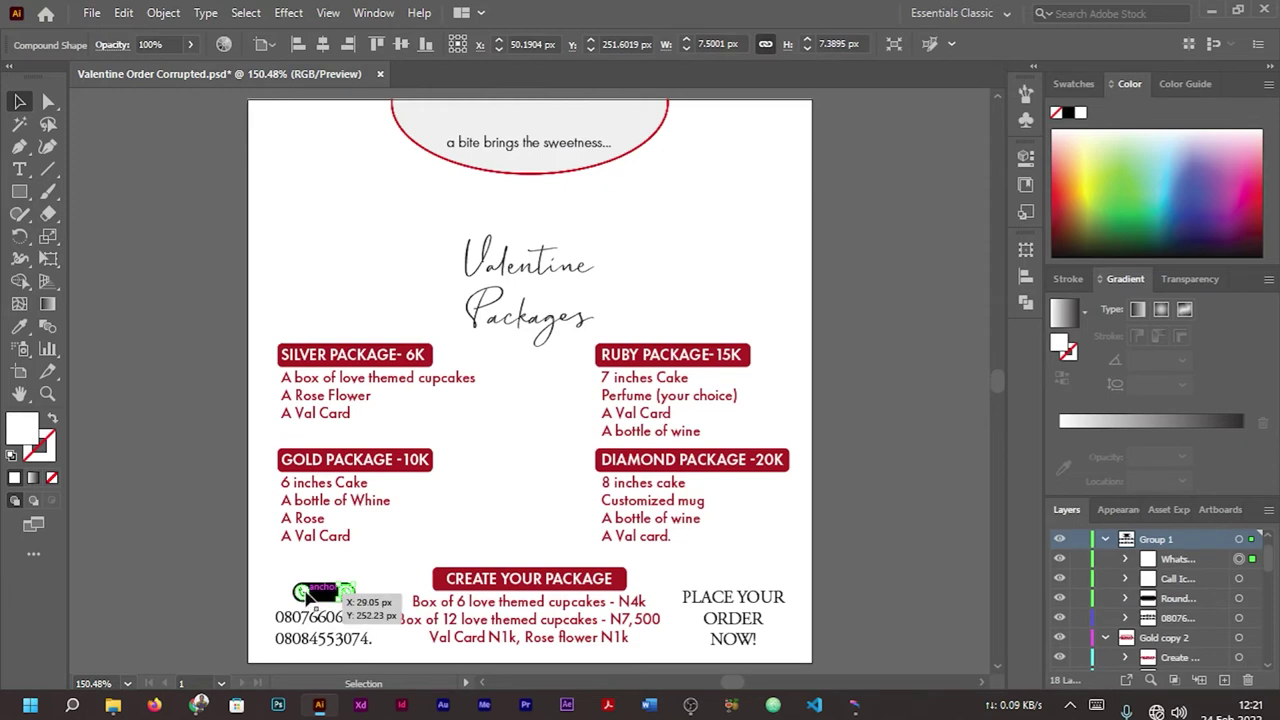
left_click_drag(307, 594, 305, 594)
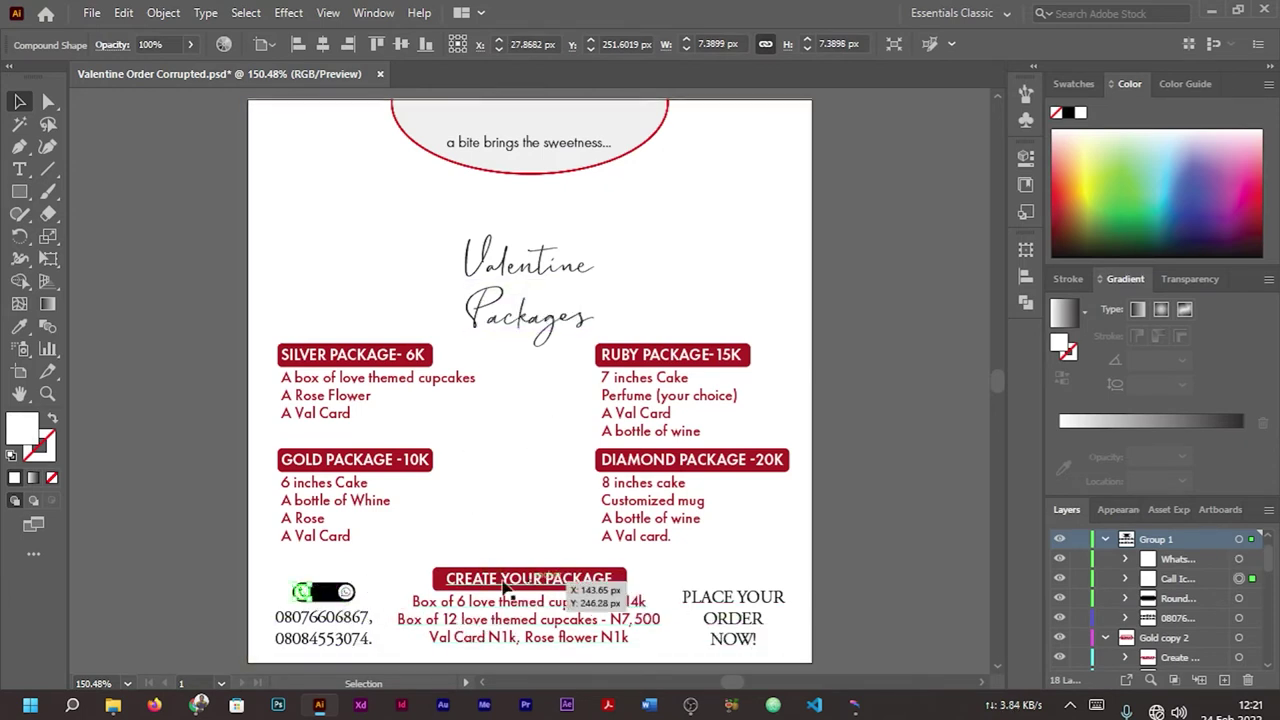
left_click(448, 582)
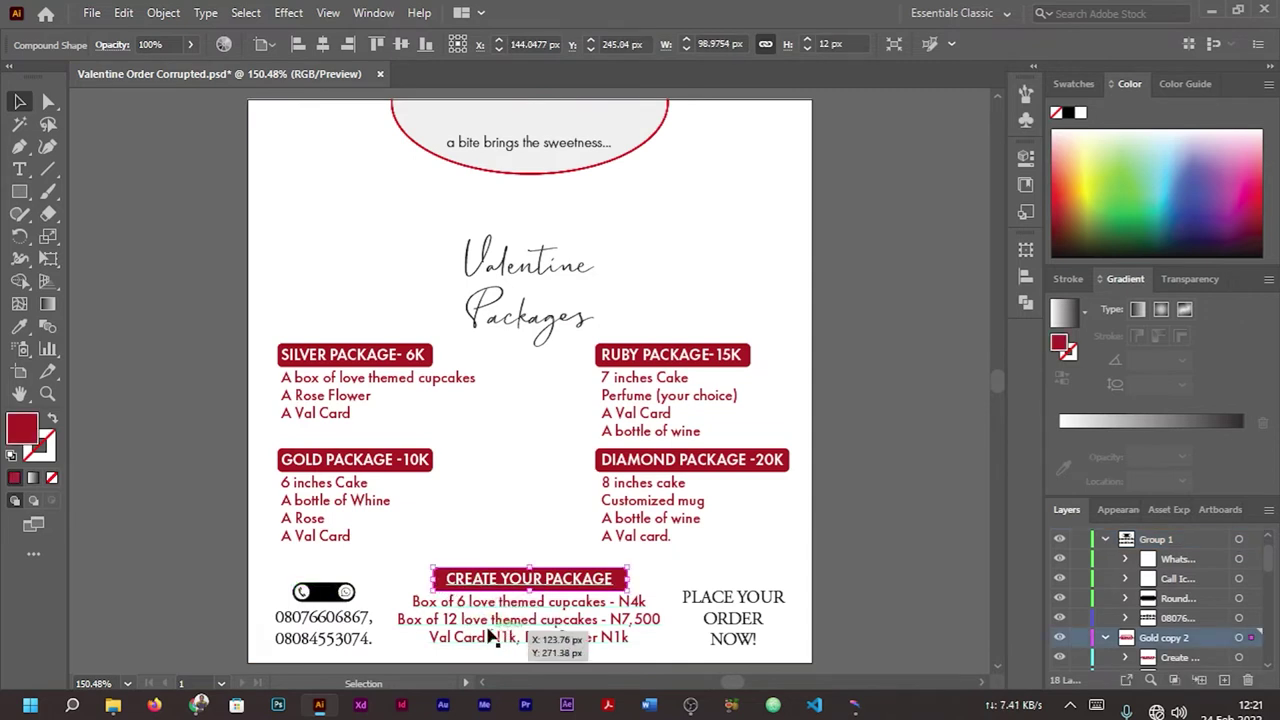
left_click(490, 636, "shift")
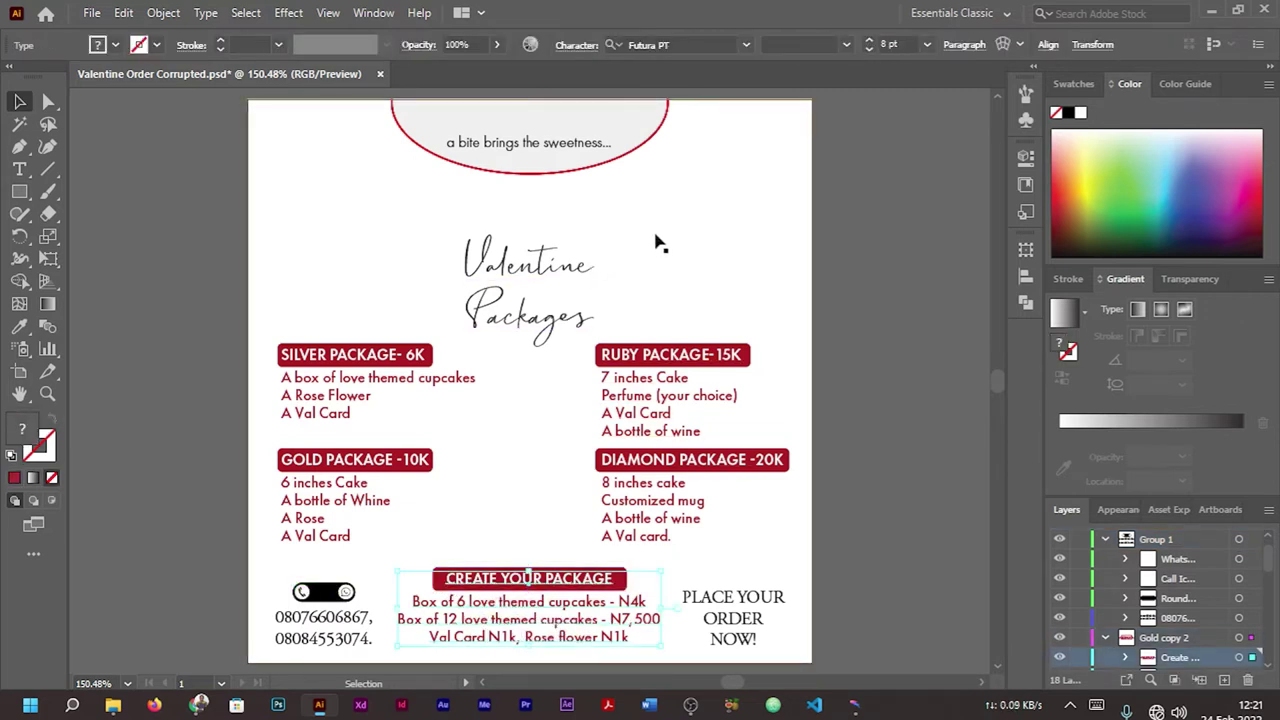
left_click(963, 275)
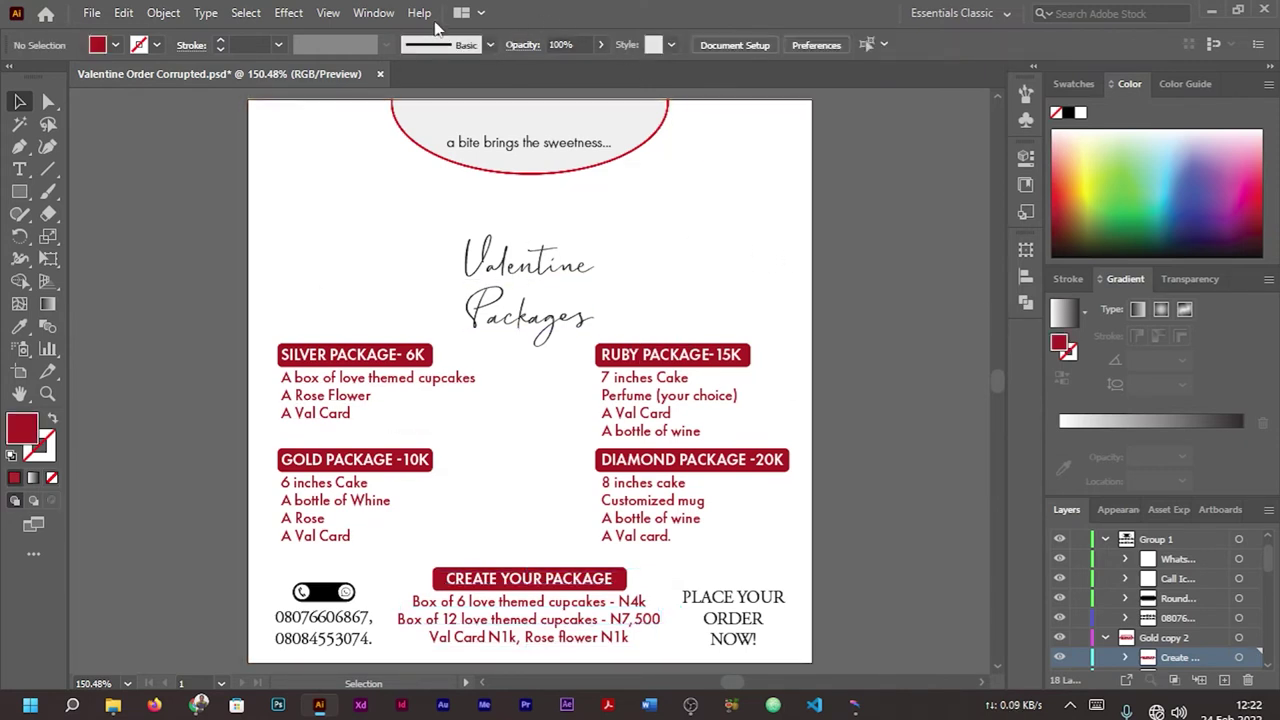
Step: Start File > Export As with Photoshop (*.PSD) as the file type
left_click(93, 13)
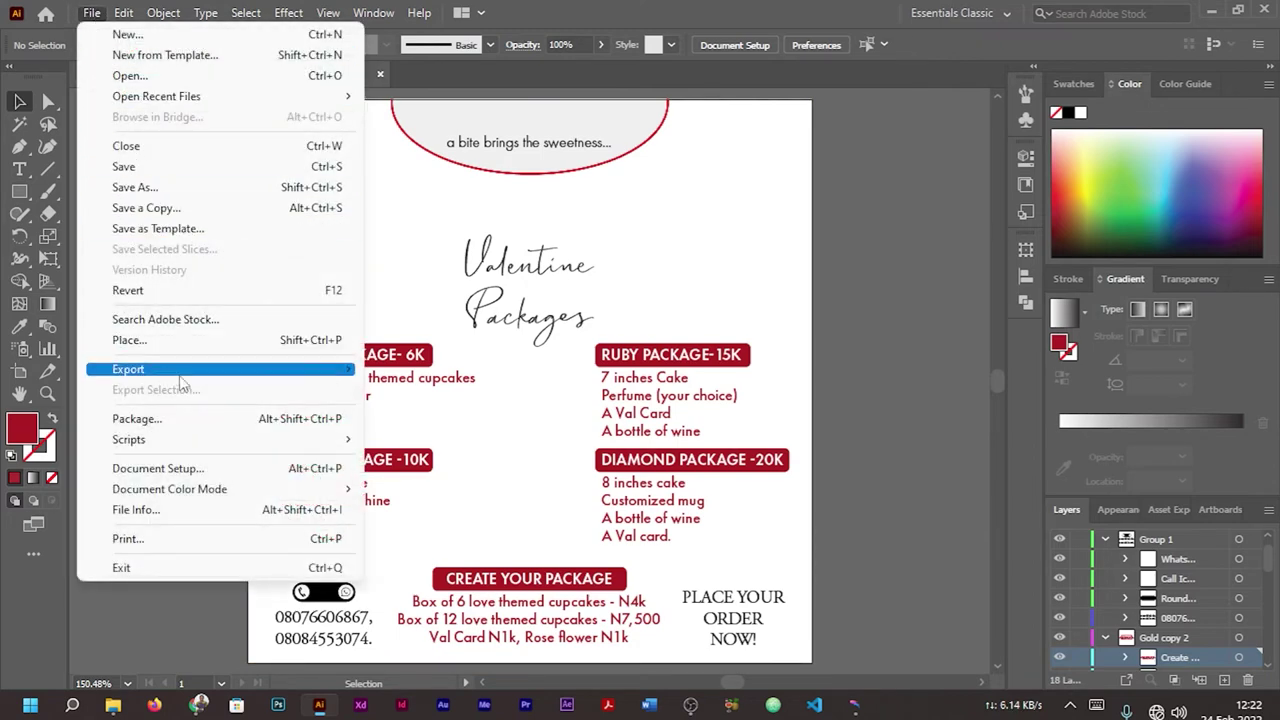
mouse_move(178, 375)
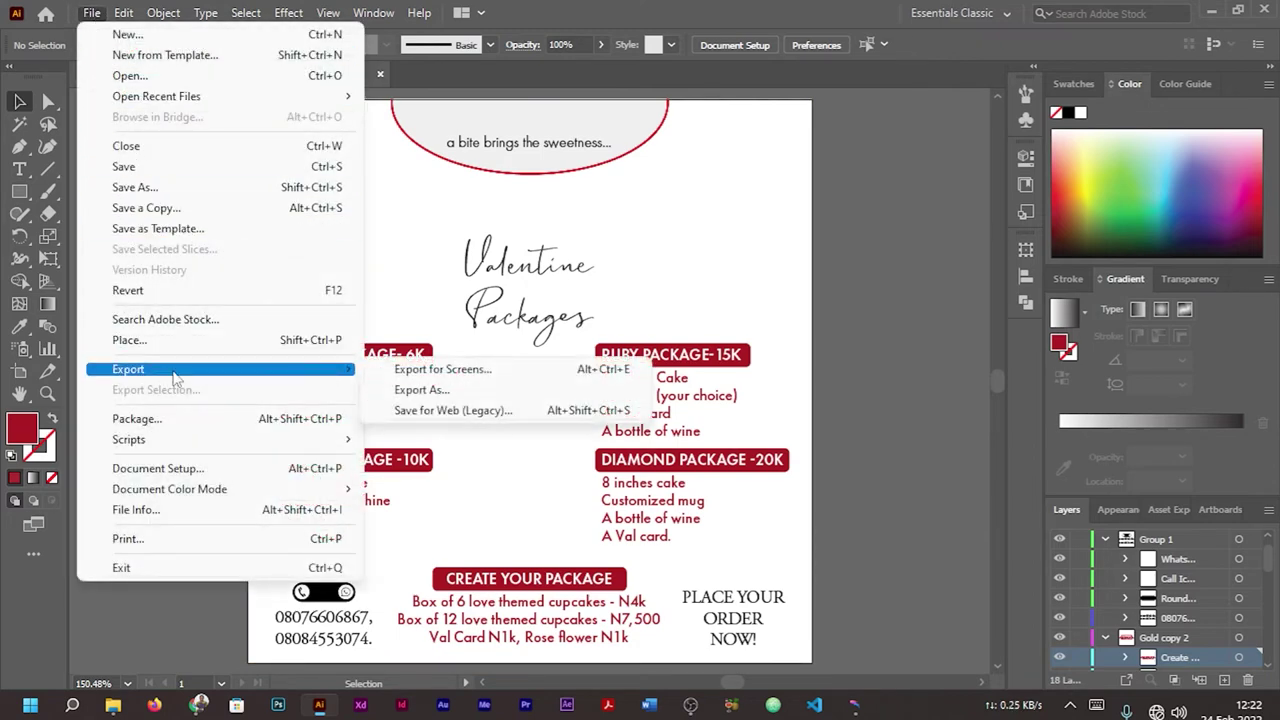
left_click(425, 392)
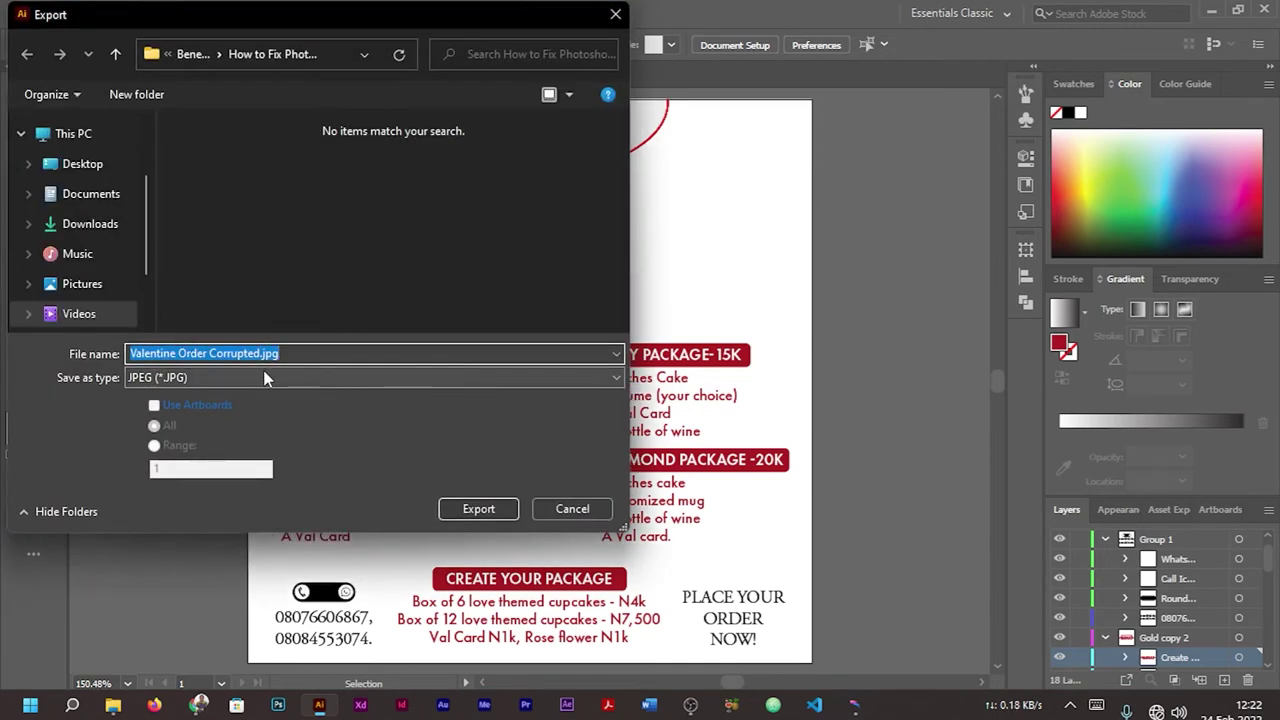
left_click(265, 377)
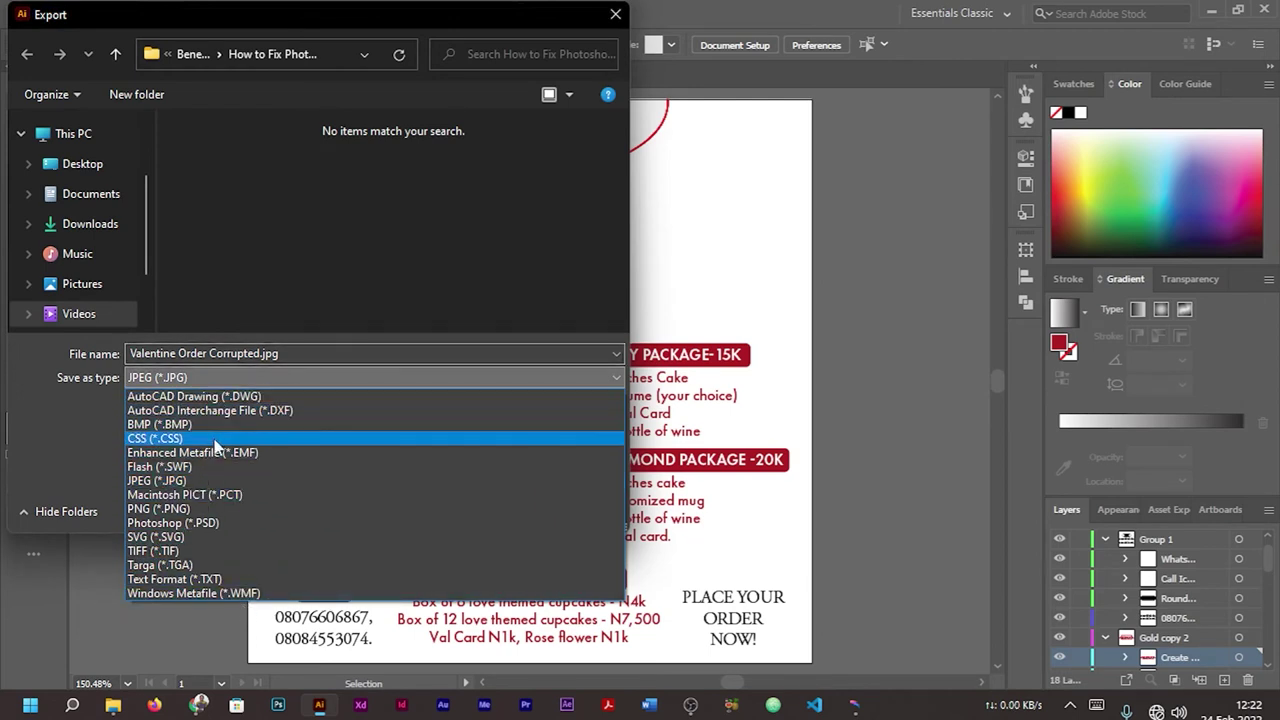
left_click(205, 524)
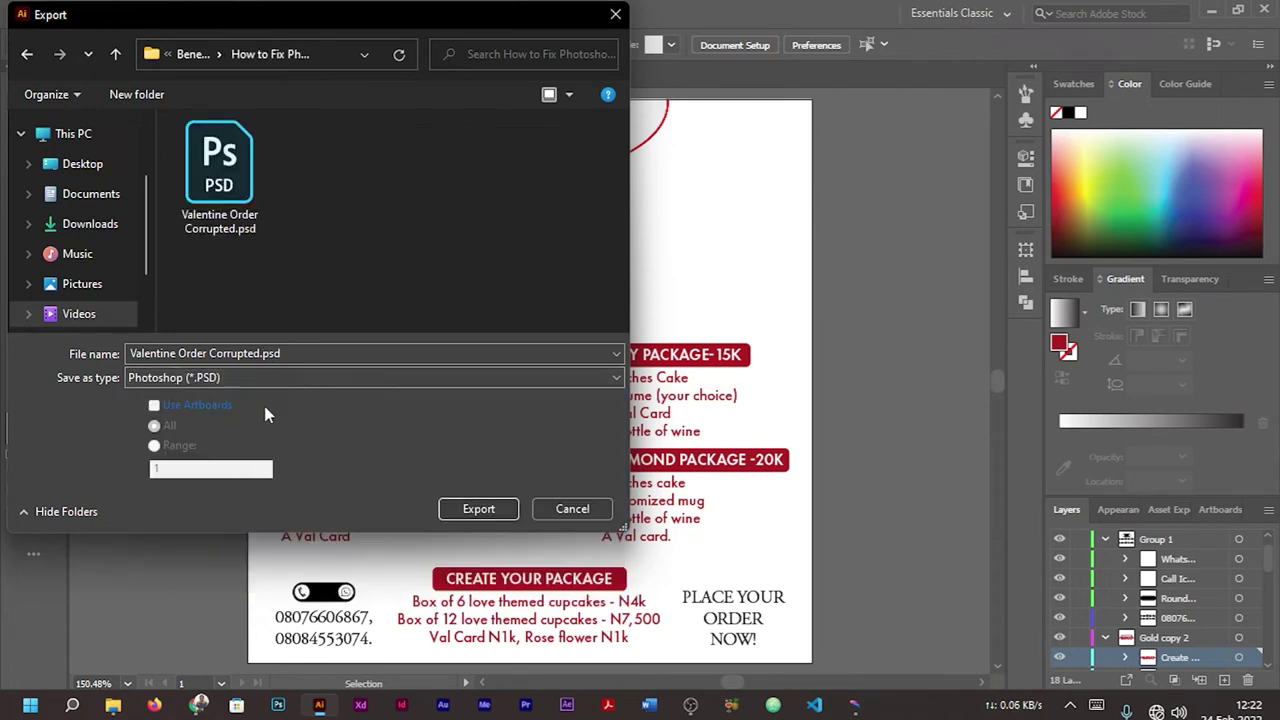
Step: Rename the export to Valentine Order Repaired_Fixed.psd, replacing the rejected slash with an underscore
left_click(258, 355)
left_click(258, 353)
key("BackSpace")
key("BackSpace")
key("BackSpace")
key("BackSpace")
key("BackSpace")
key("BackSpace")
key("BackSpace")
key("BackSpace")
key("BackSpace")
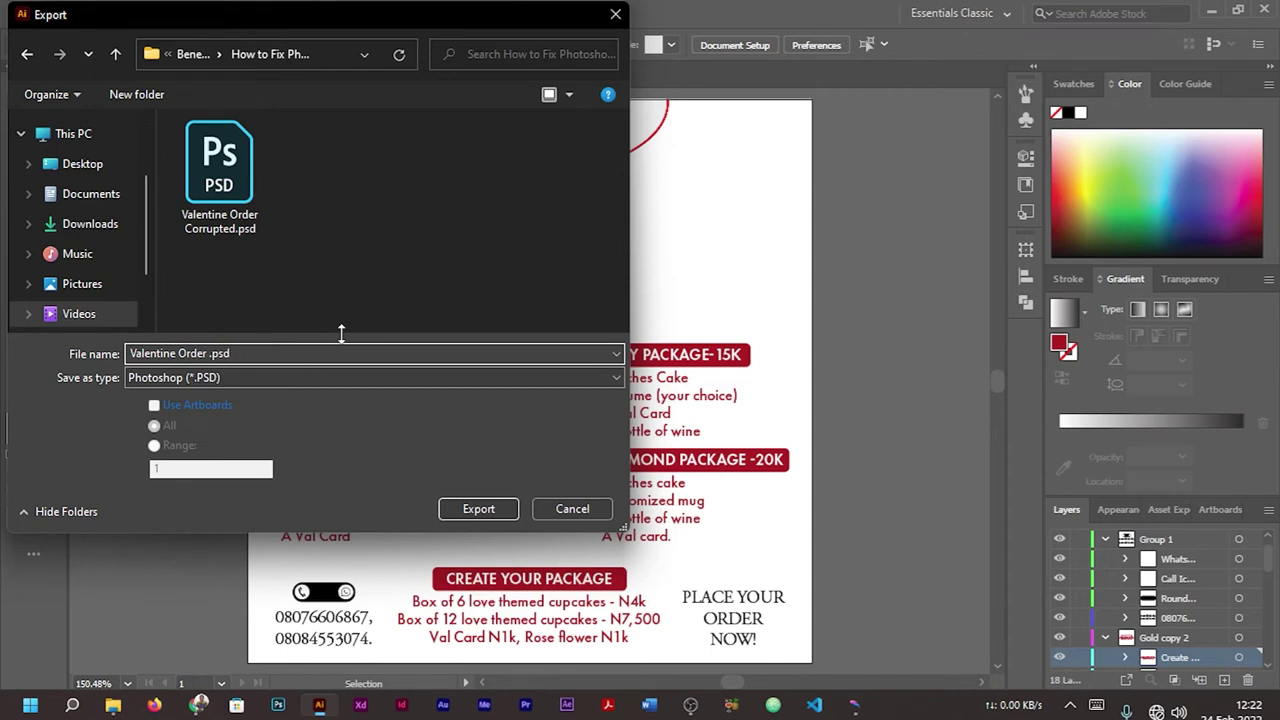
type("Repaired/Fixed")
left_click(472, 509)
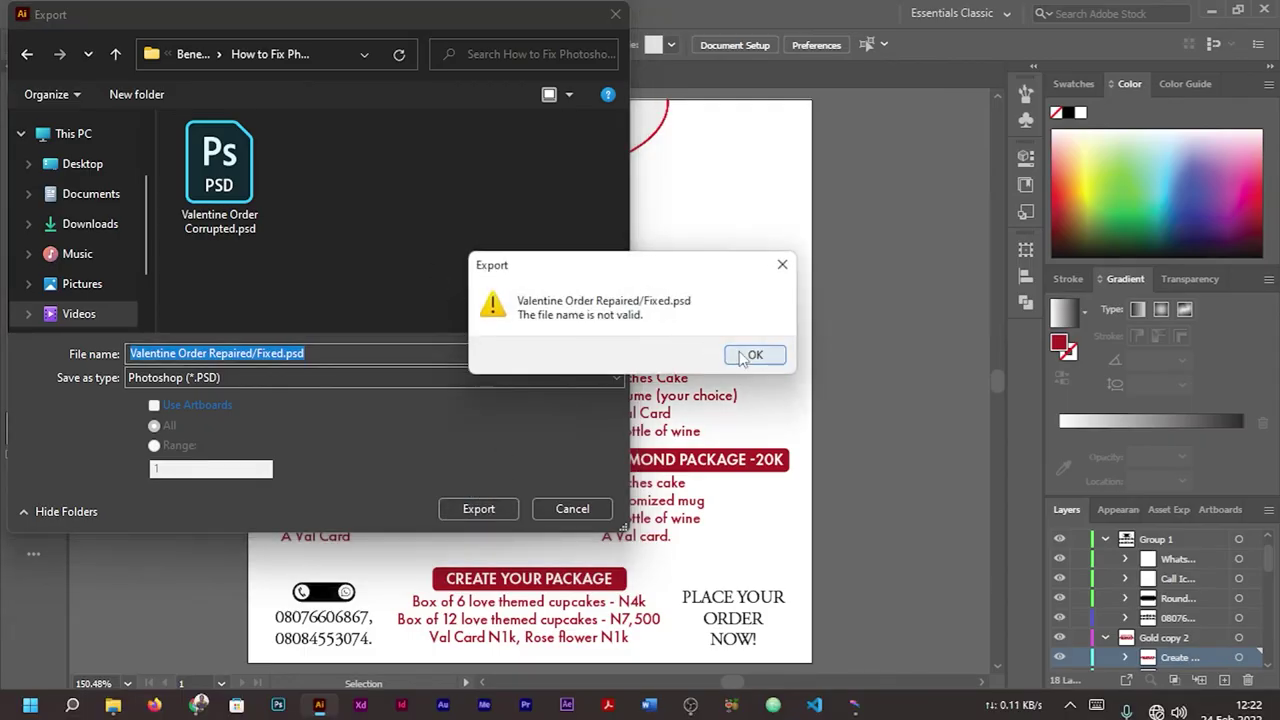
left_click(745, 356)
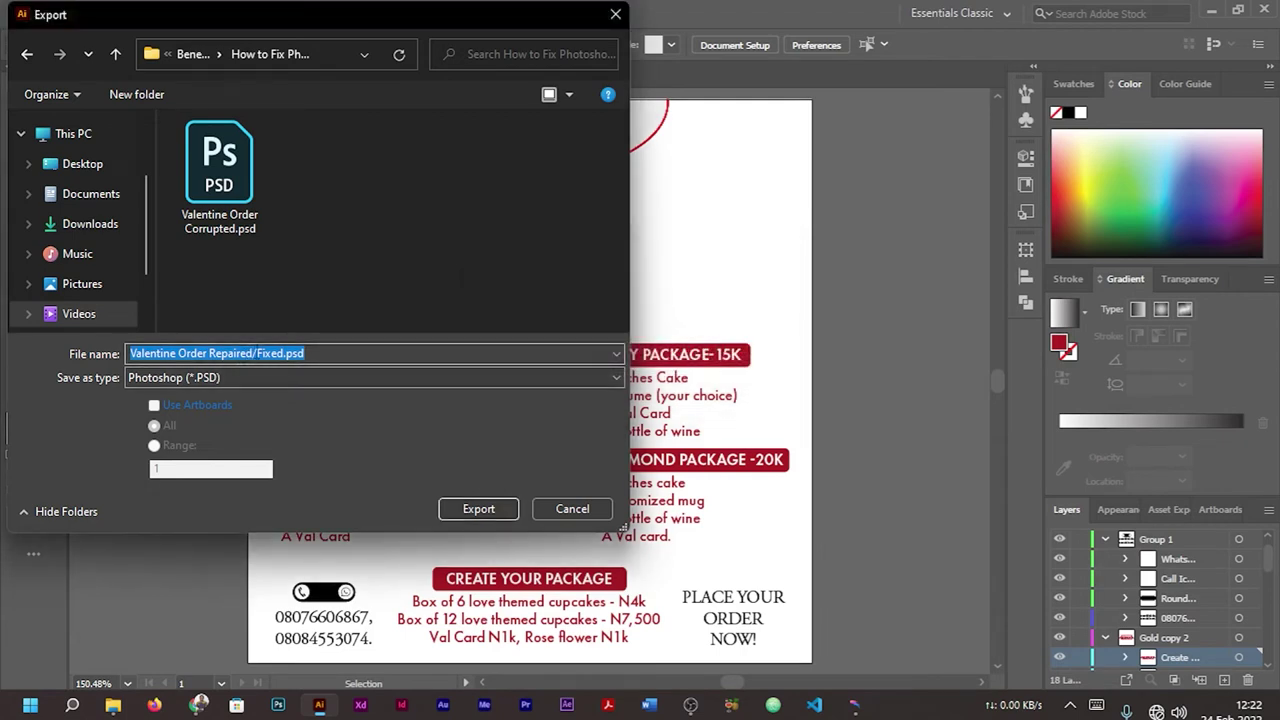
left_click(258, 353)
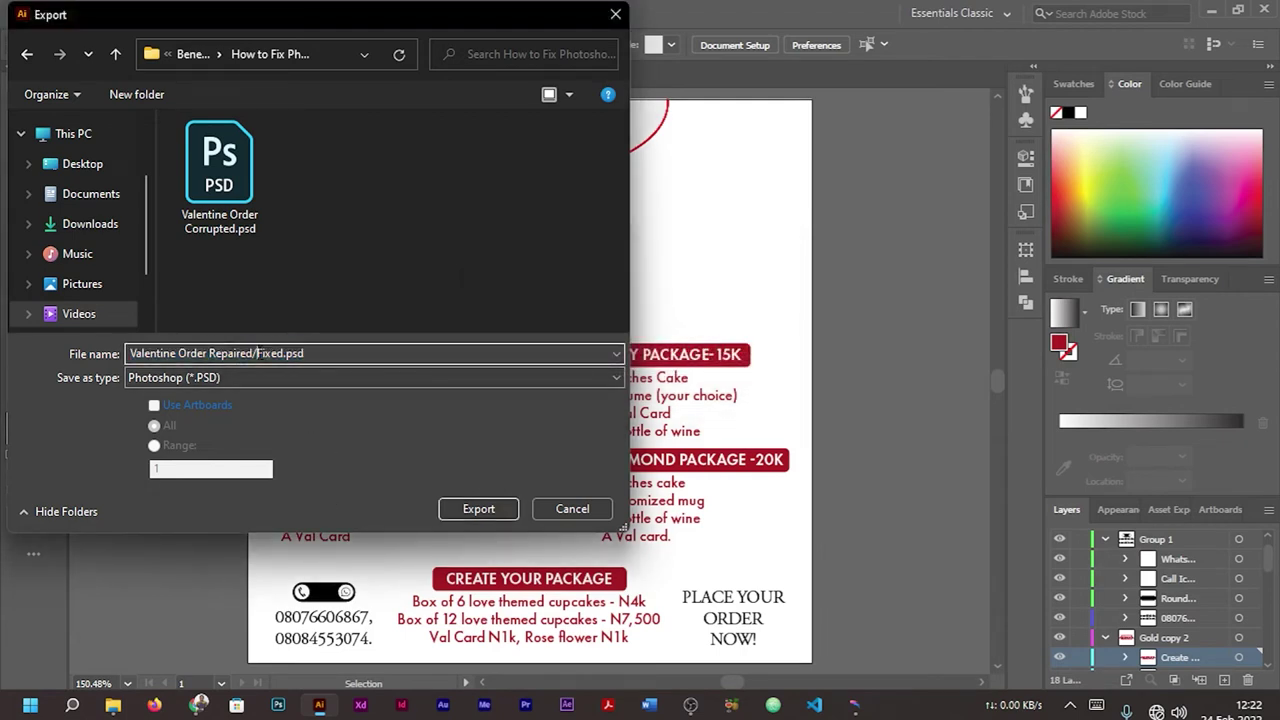
key("BackSpace")
type("_")
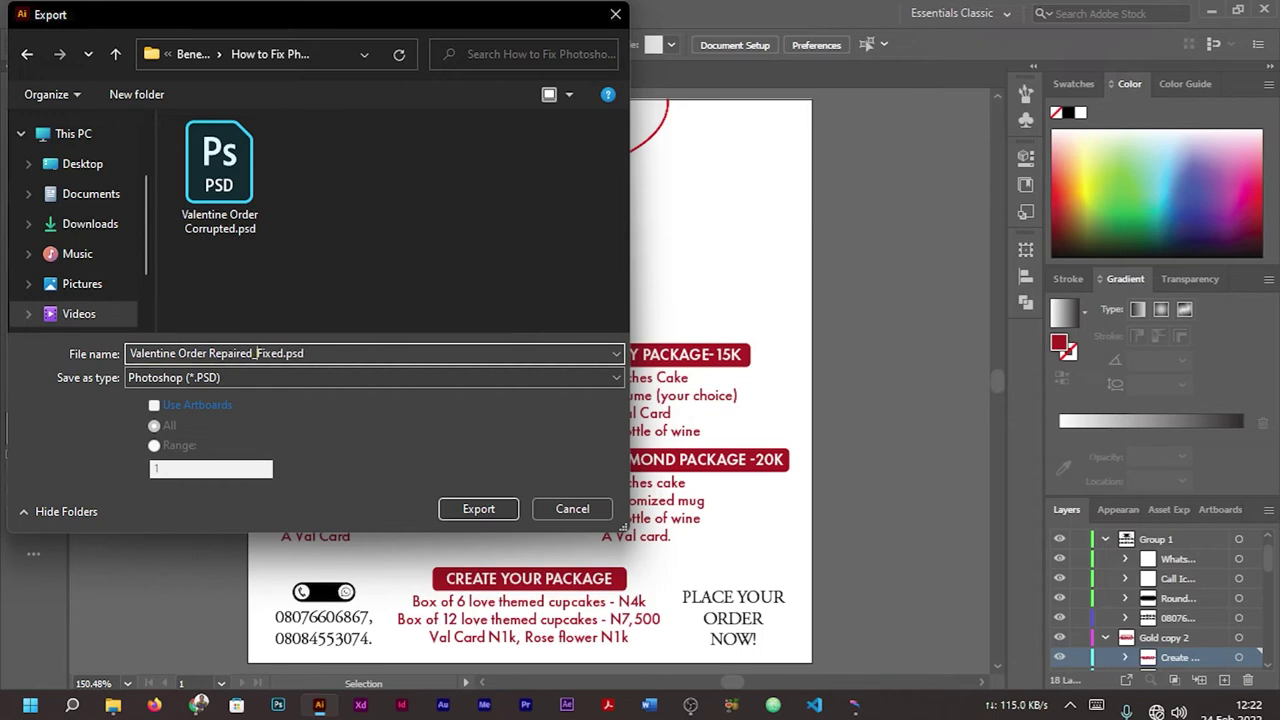
Step: Set the PSD export to RGB colour model and High (300 ppi) resolution
left_click(478, 509)
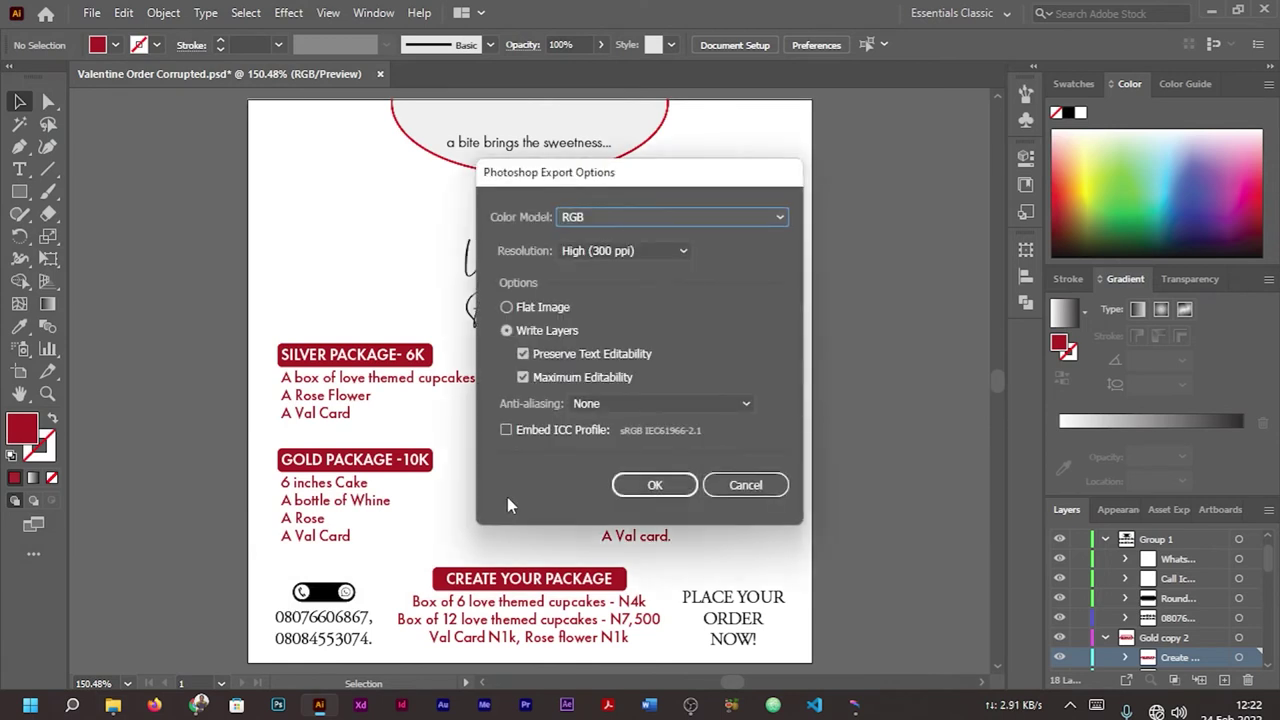
left_click(573, 218)
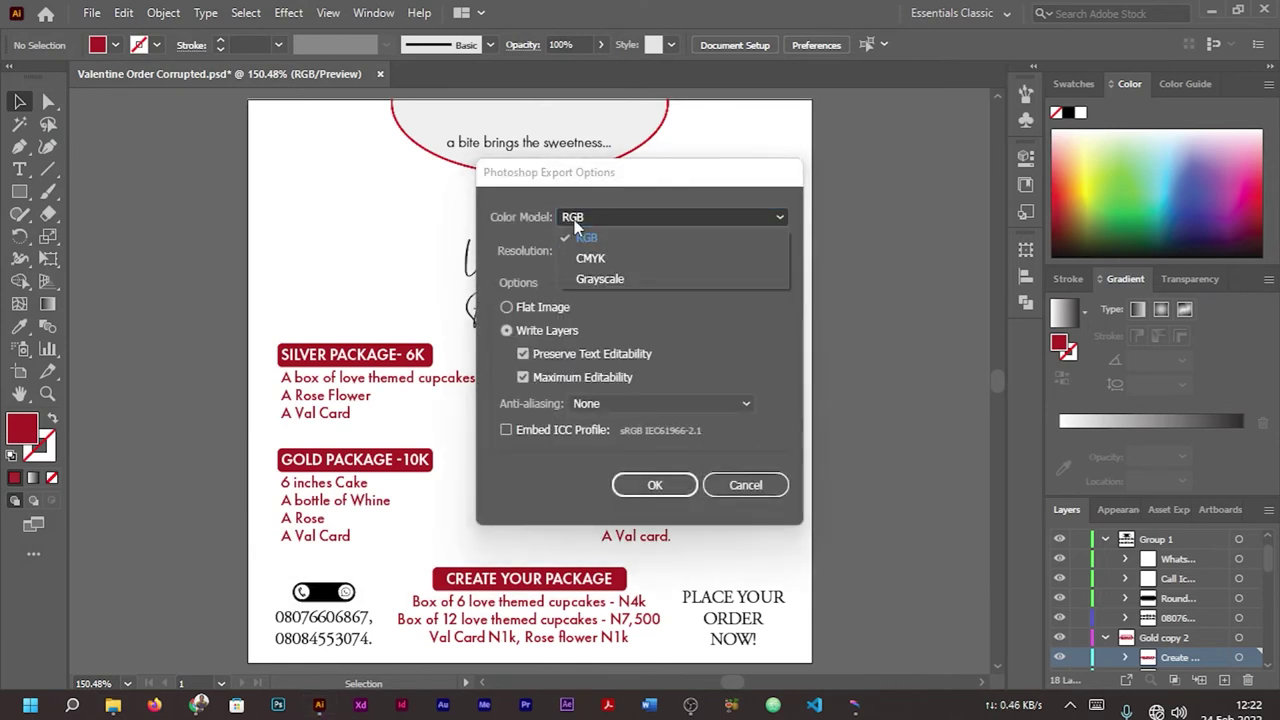
left_click(585, 222)
left_click(588, 220)
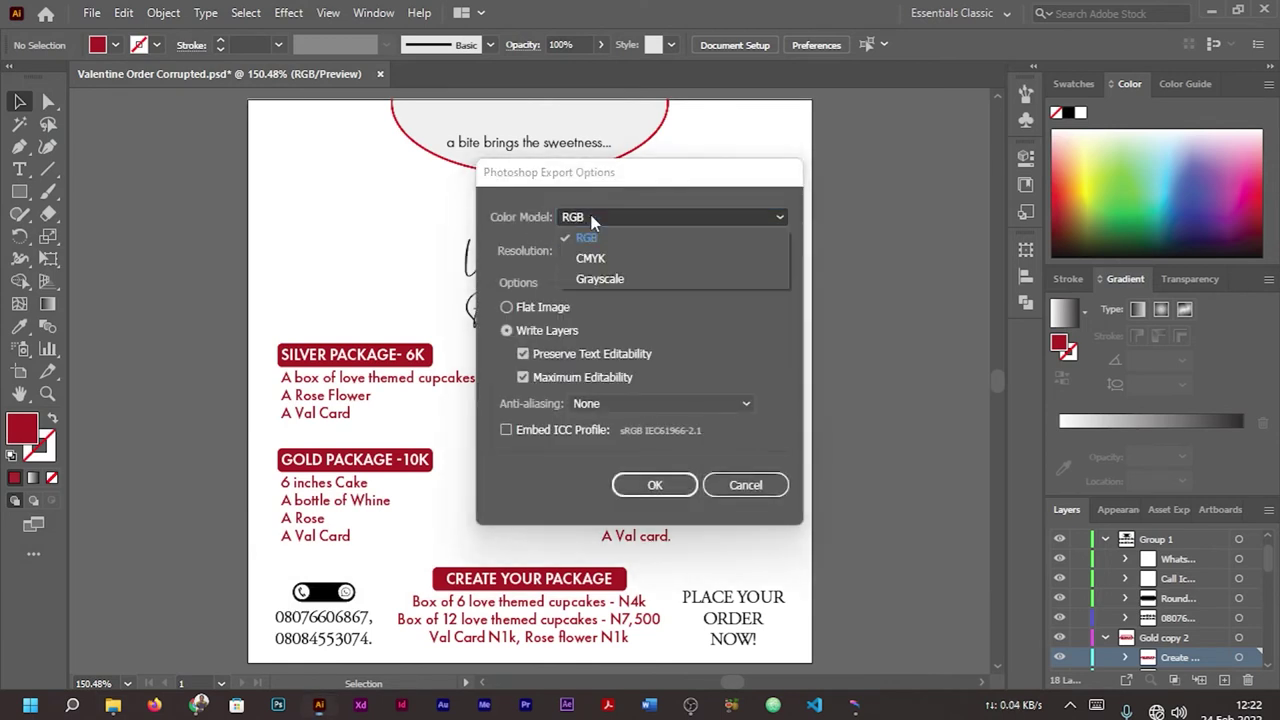
left_click(590, 258)
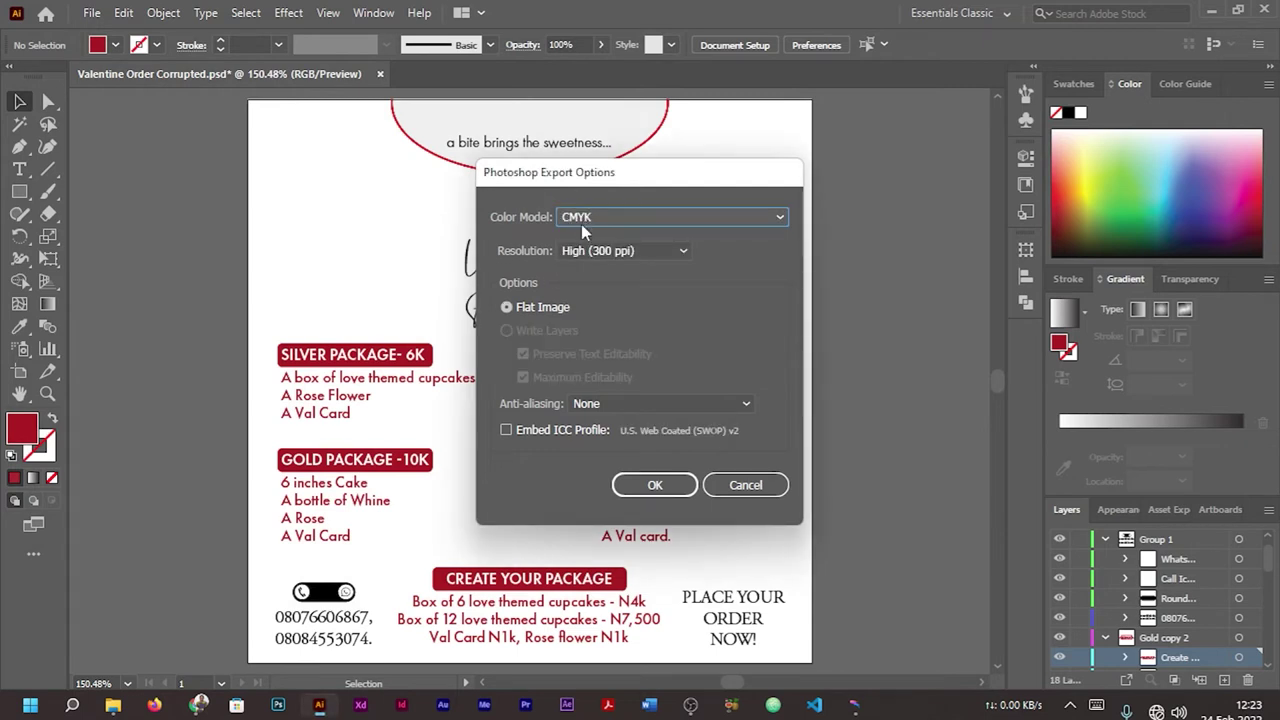
left_click(583, 226)
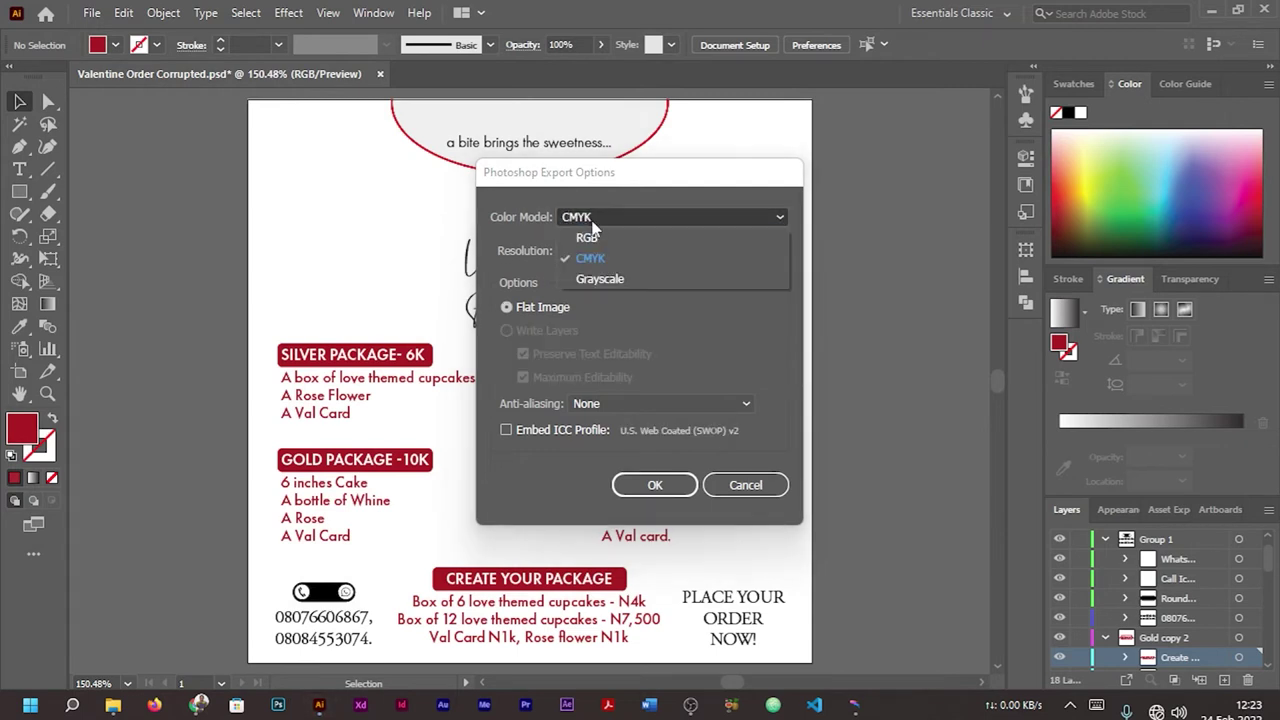
left_click(589, 238)
left_click(601, 253)
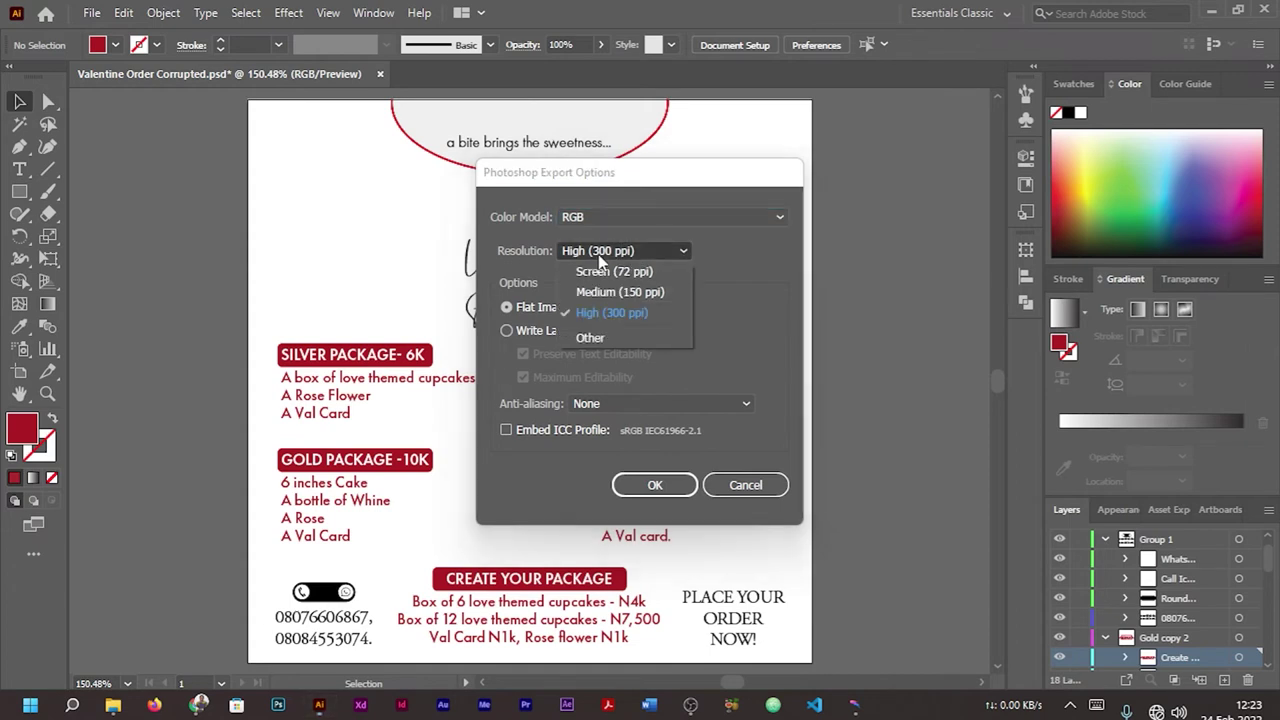
left_click(610, 313)
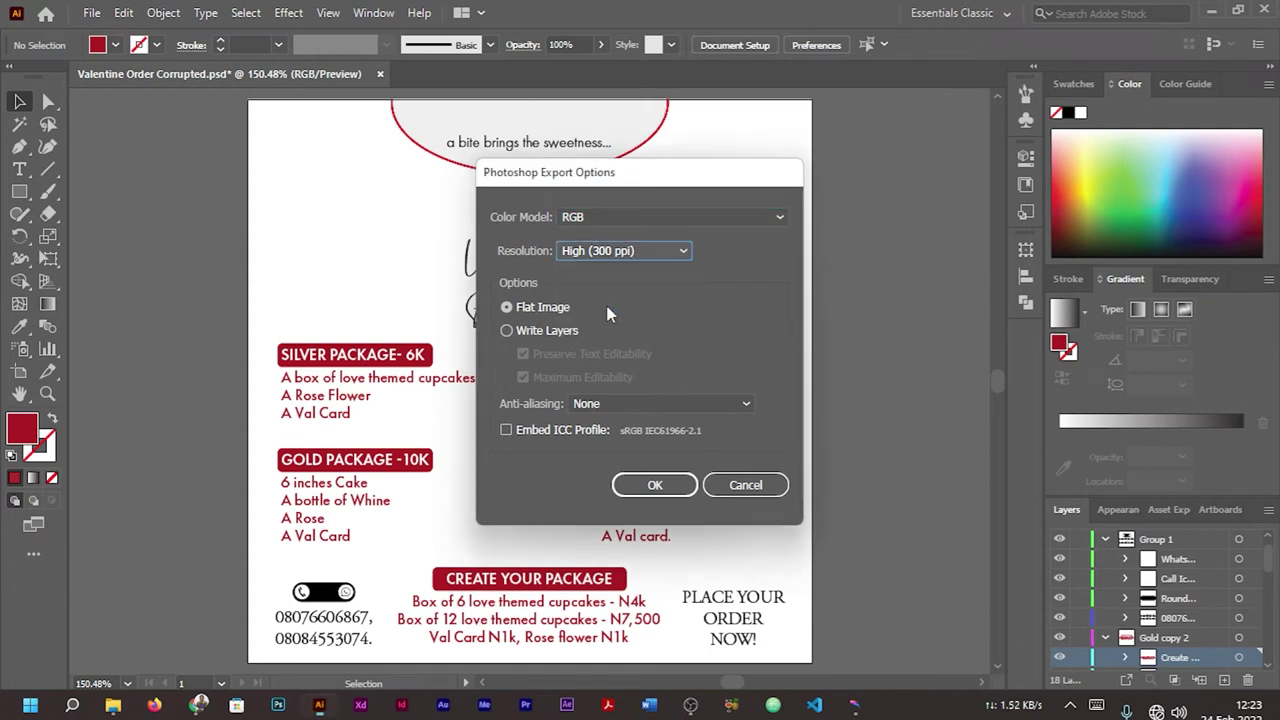
Step: Choose Write Layers with maximum editability, anti-aliasing None, and confirm the export
left_click(507, 331)
left_click(508, 333)
left_click(523, 314)
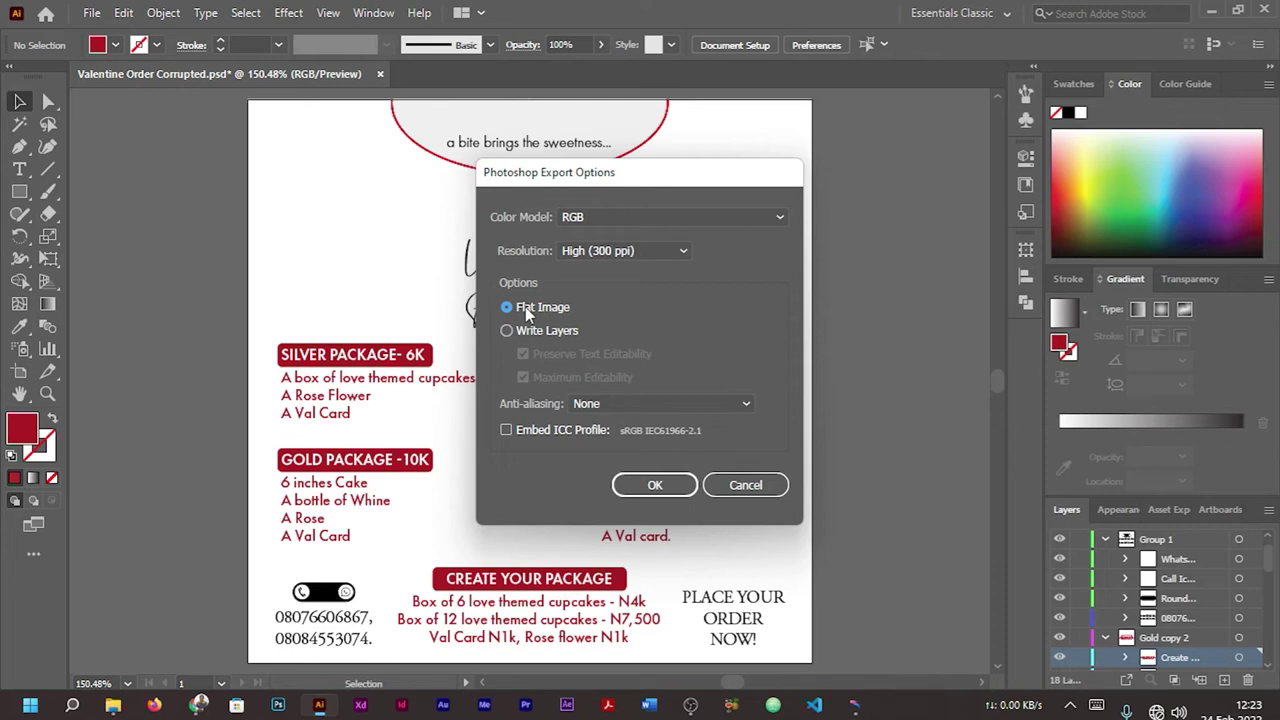
left_click(519, 332)
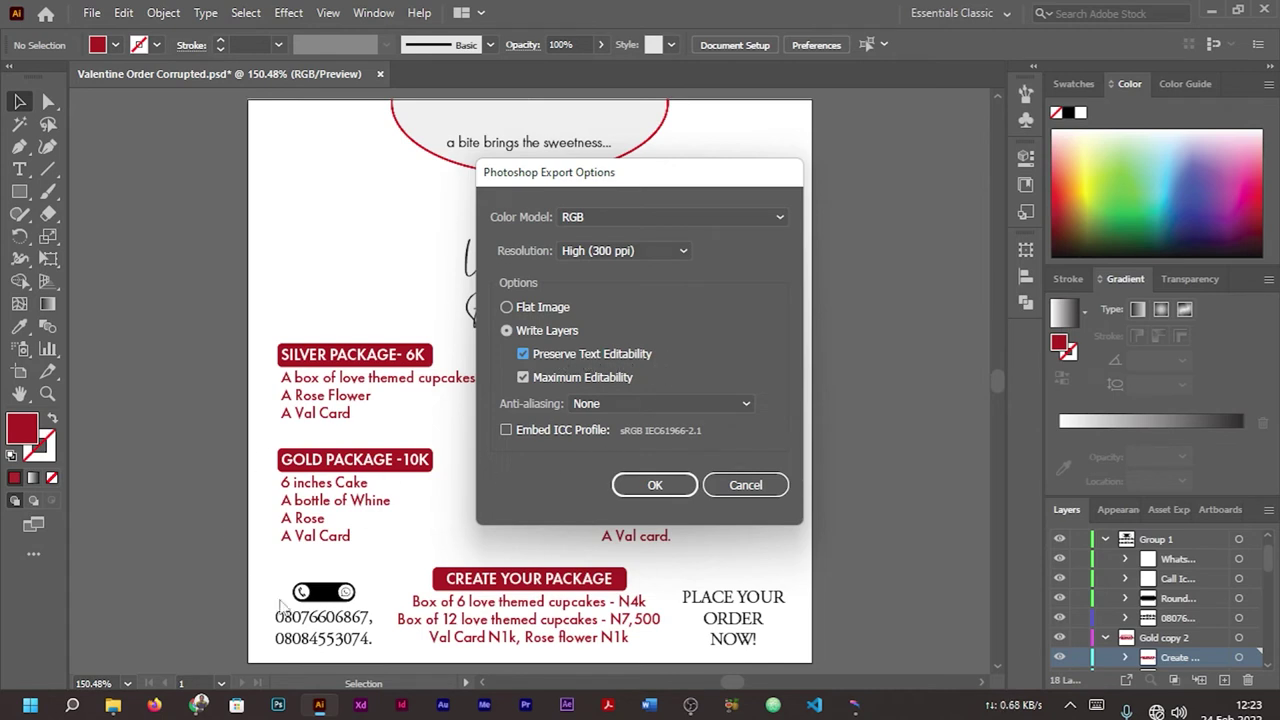
left_click(523, 378)
left_click(523, 378)
left_click(593, 405)
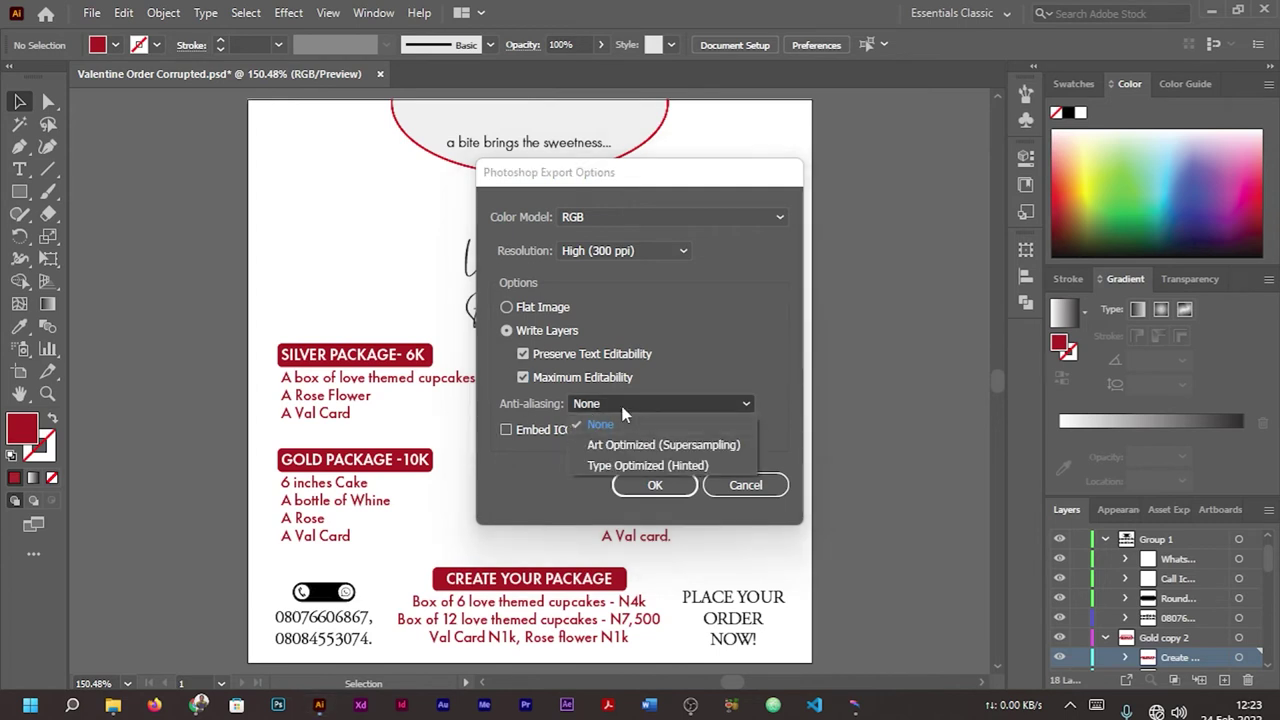
left_click(598, 420)
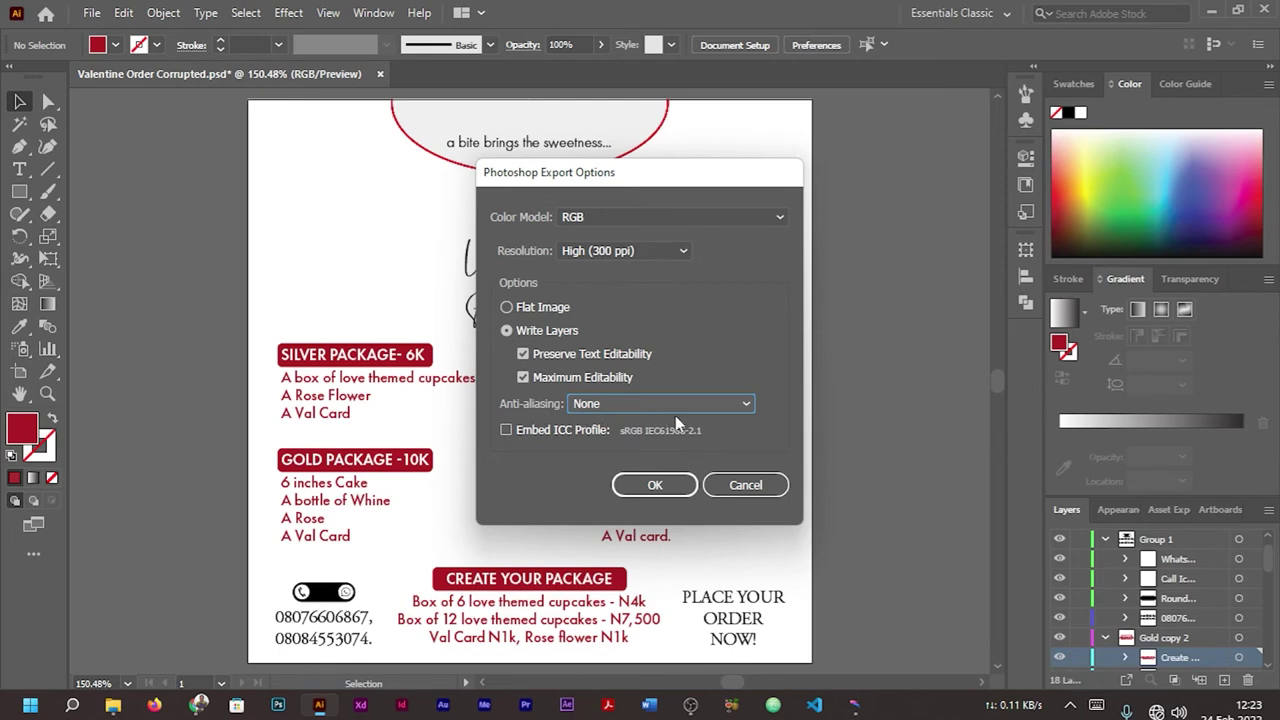
left_click(656, 486)
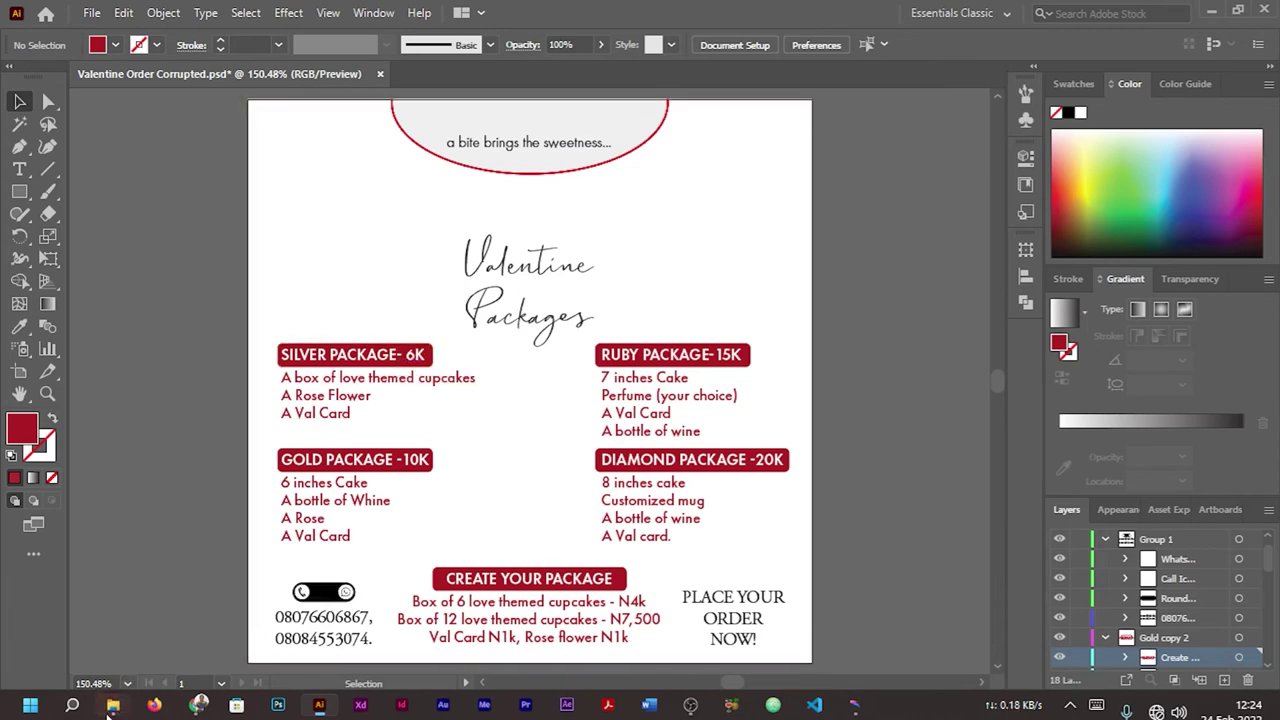
Step: Minimize Illustrator and open Valentine Order Repaired_Fixed.psd from File Explorer in Photoshop
left_click(1210, 15)
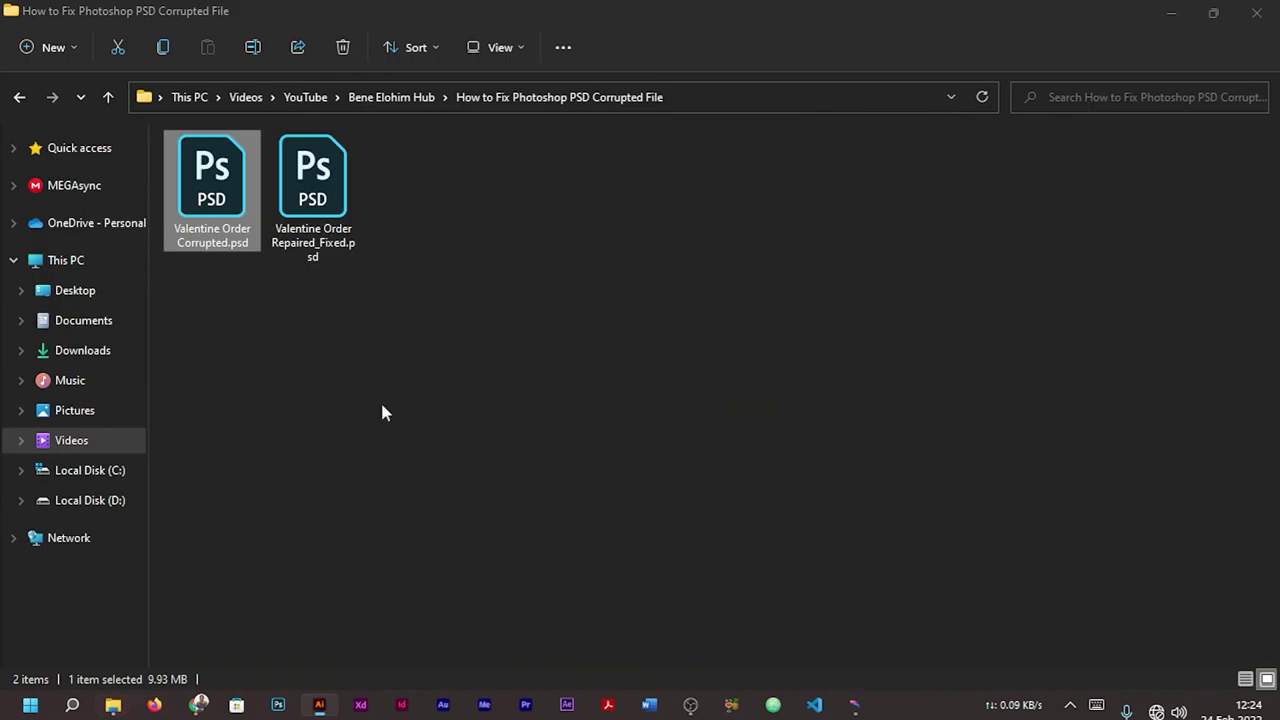
left_click(318, 196)
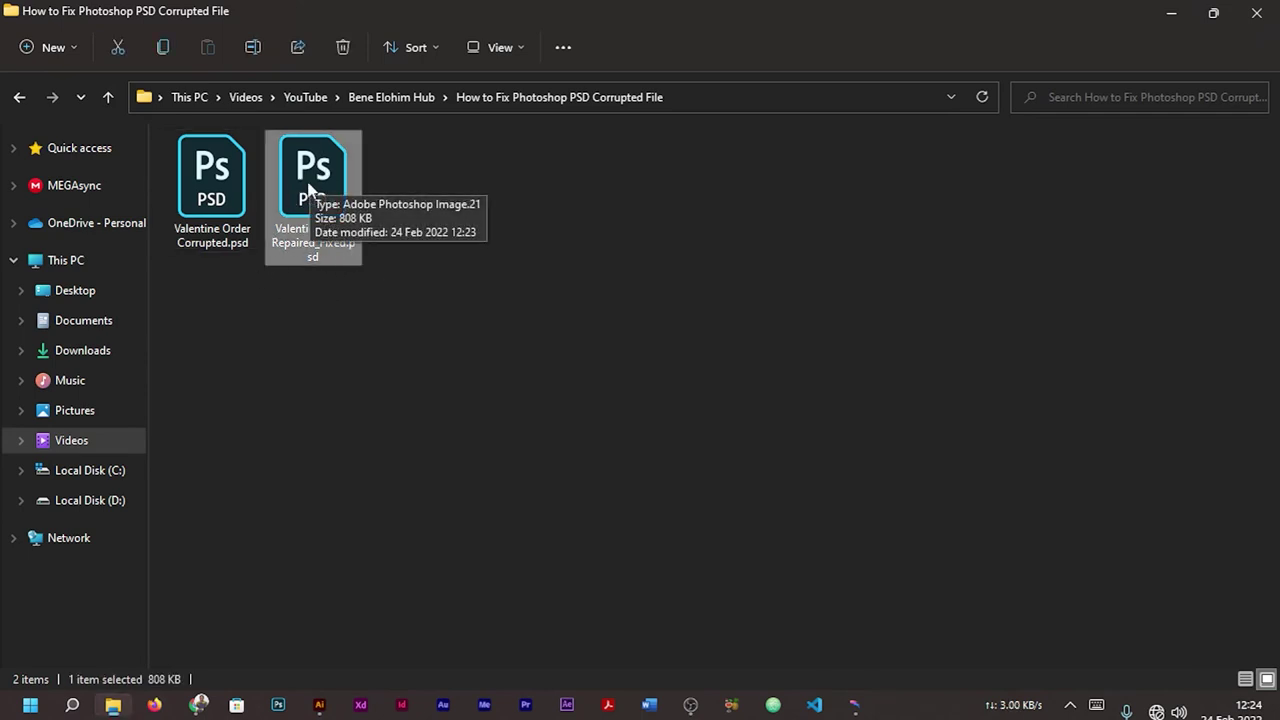
double_click(309, 187)
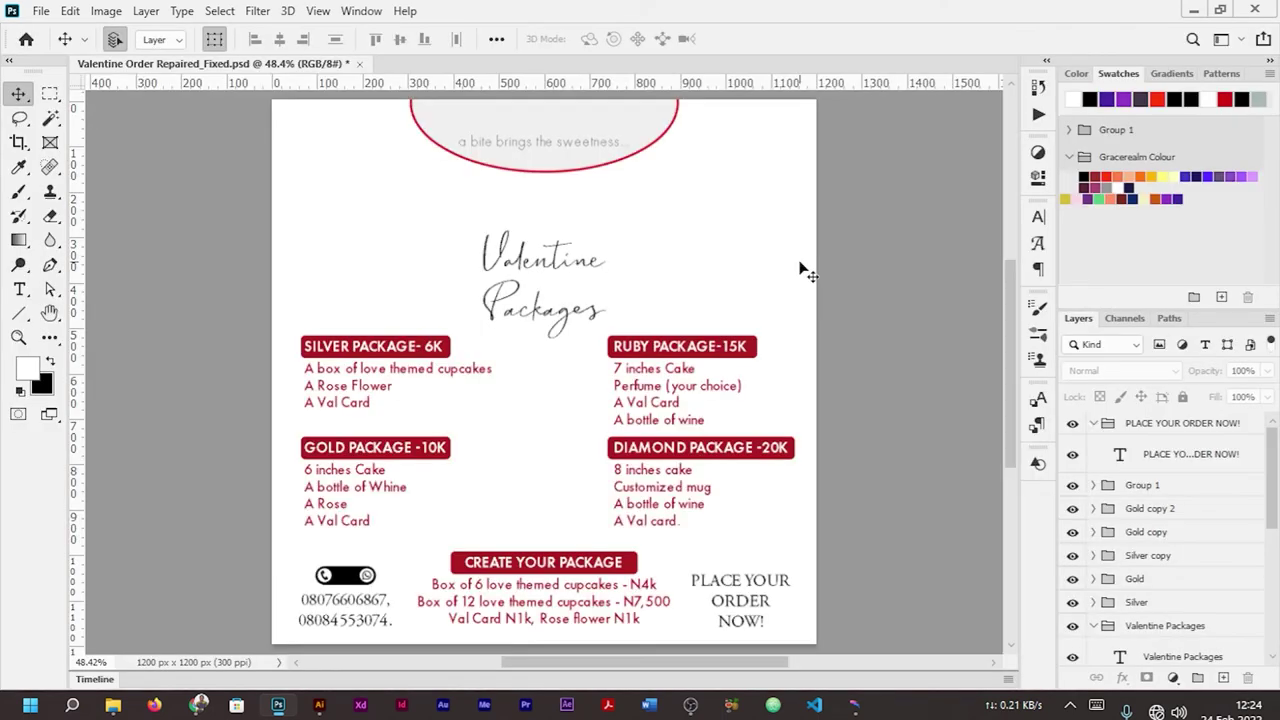
Step: Select the Silver package text layer, recolour it black, and enter text editing
left_click(397, 370)
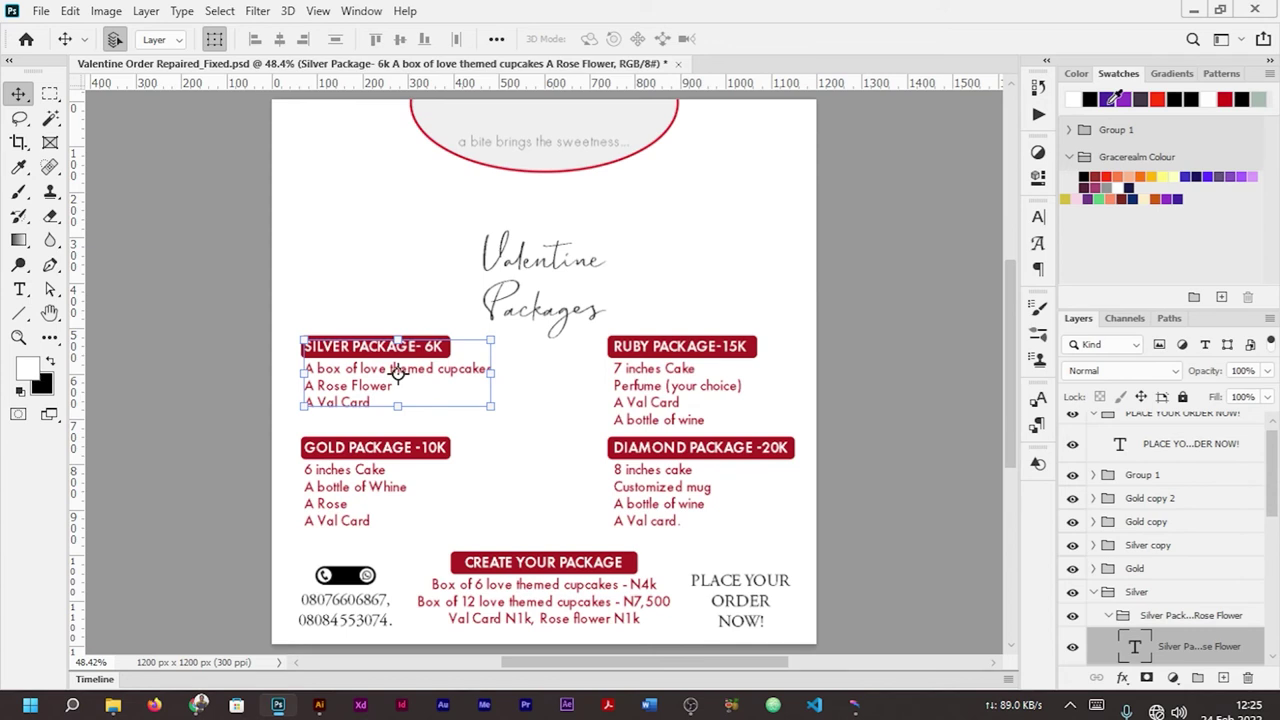
left_click(1112, 102)
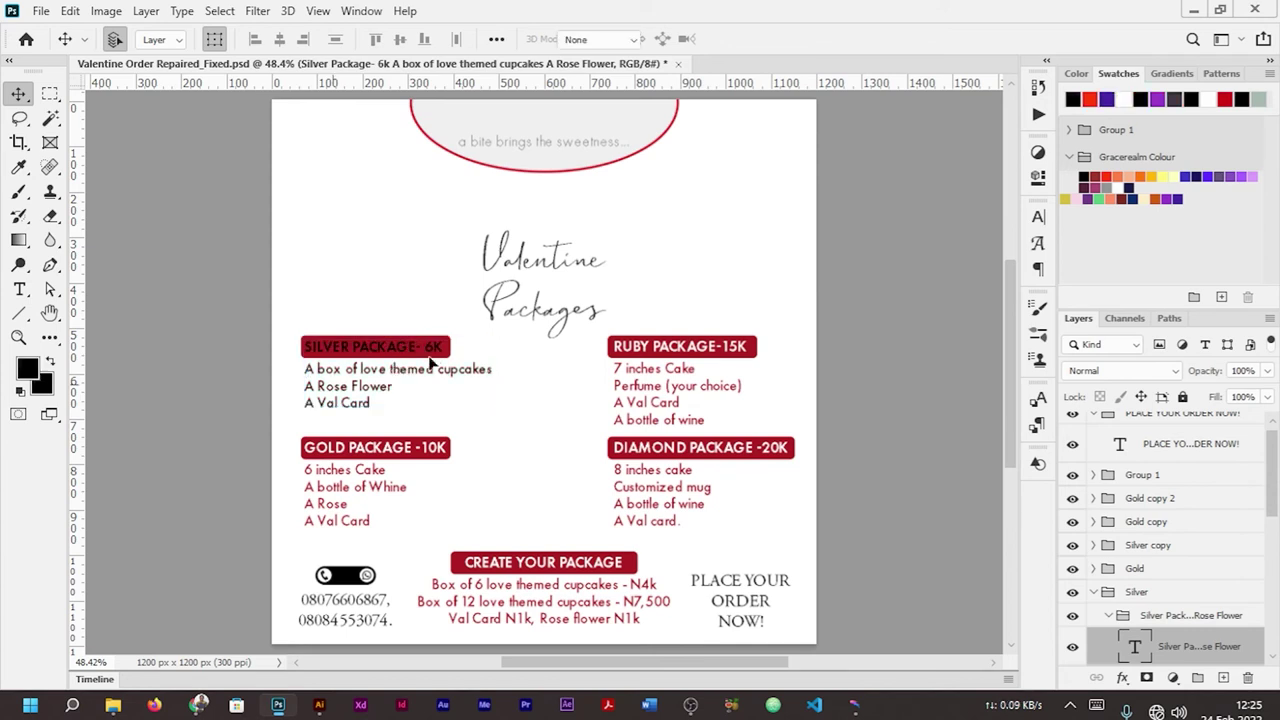
double_click(430, 358)
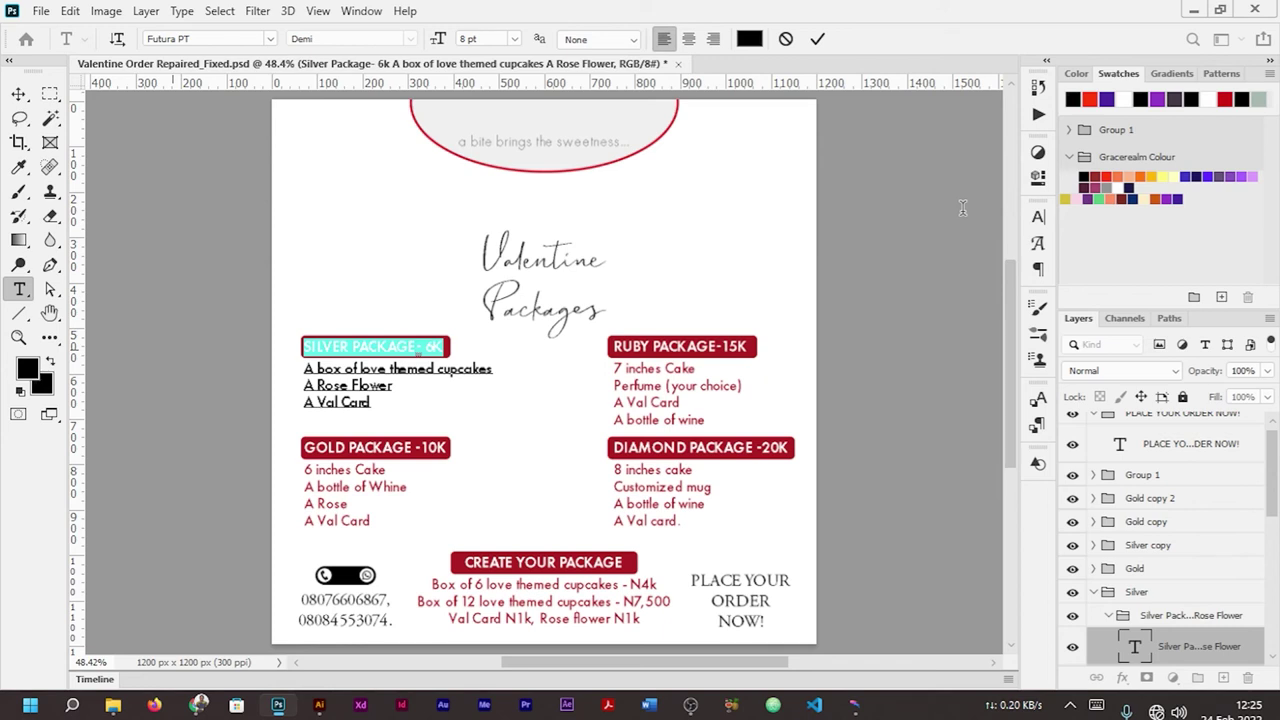
Step: Try the Disclaimer font, undo back to Archivo Regular, and commit the text edit
left_click(269, 39)
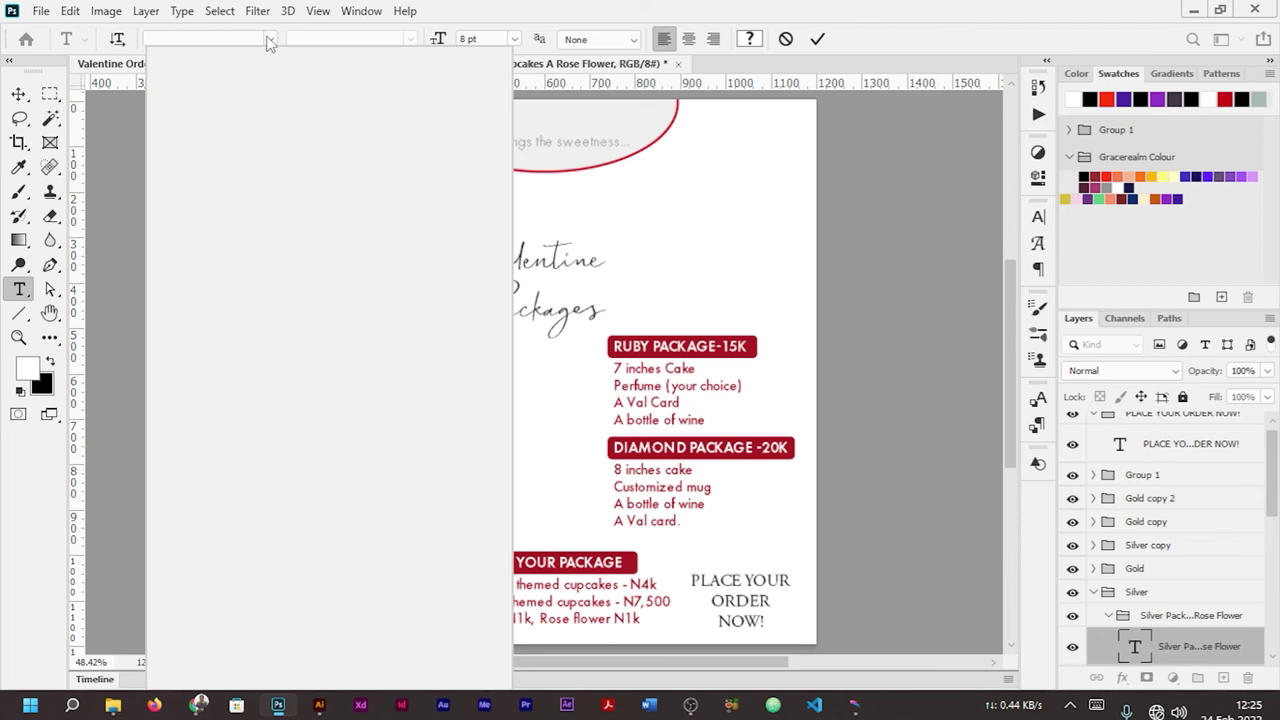
left_click(410, 52)
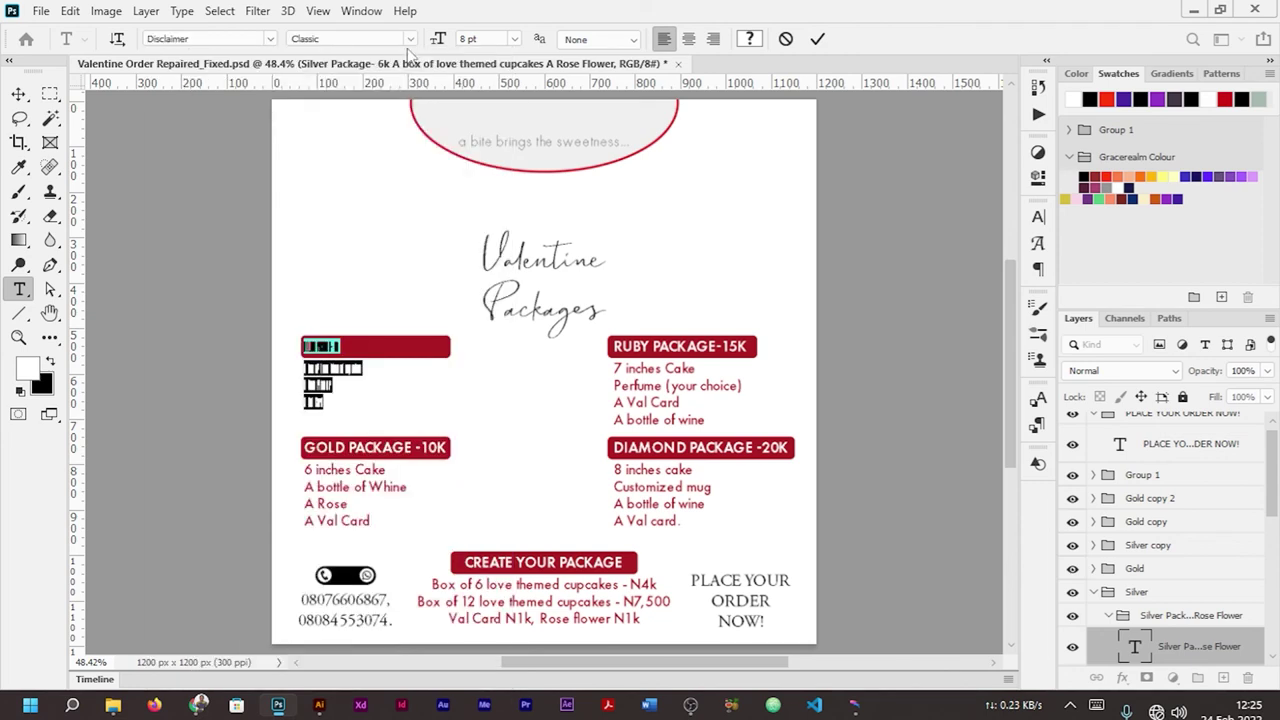
left_click(410, 39)
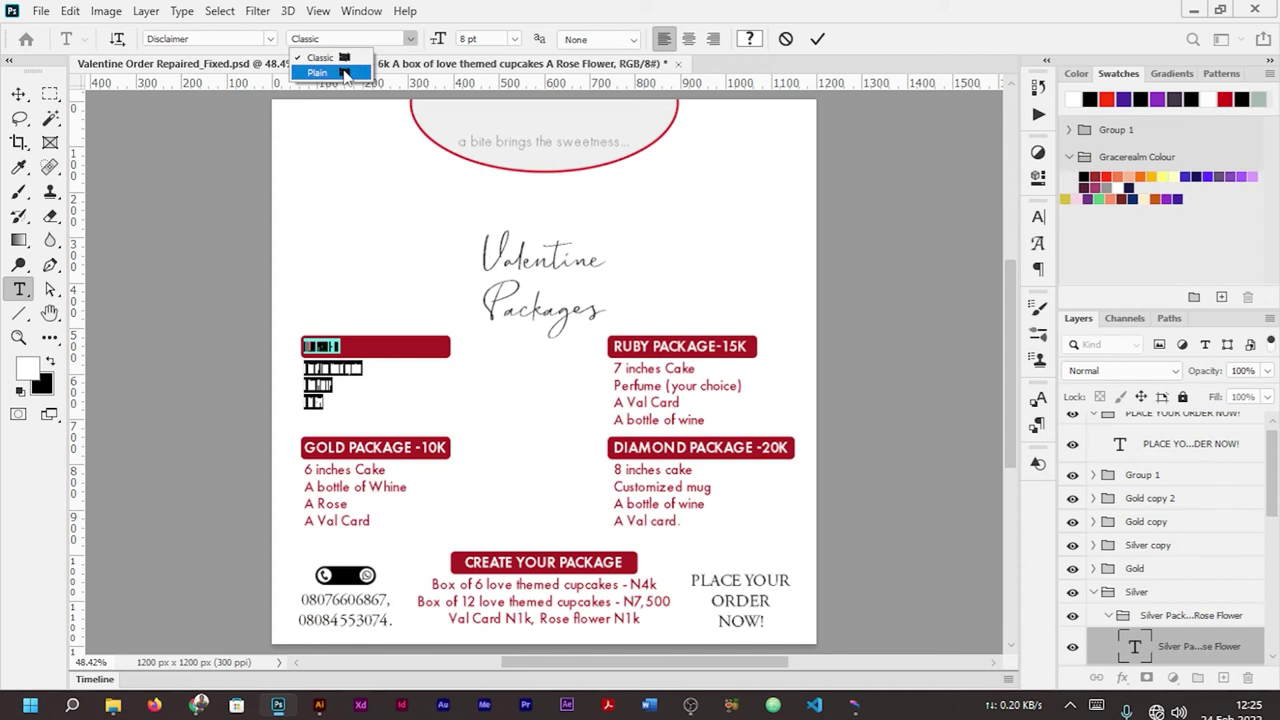
key("ctrl+z")
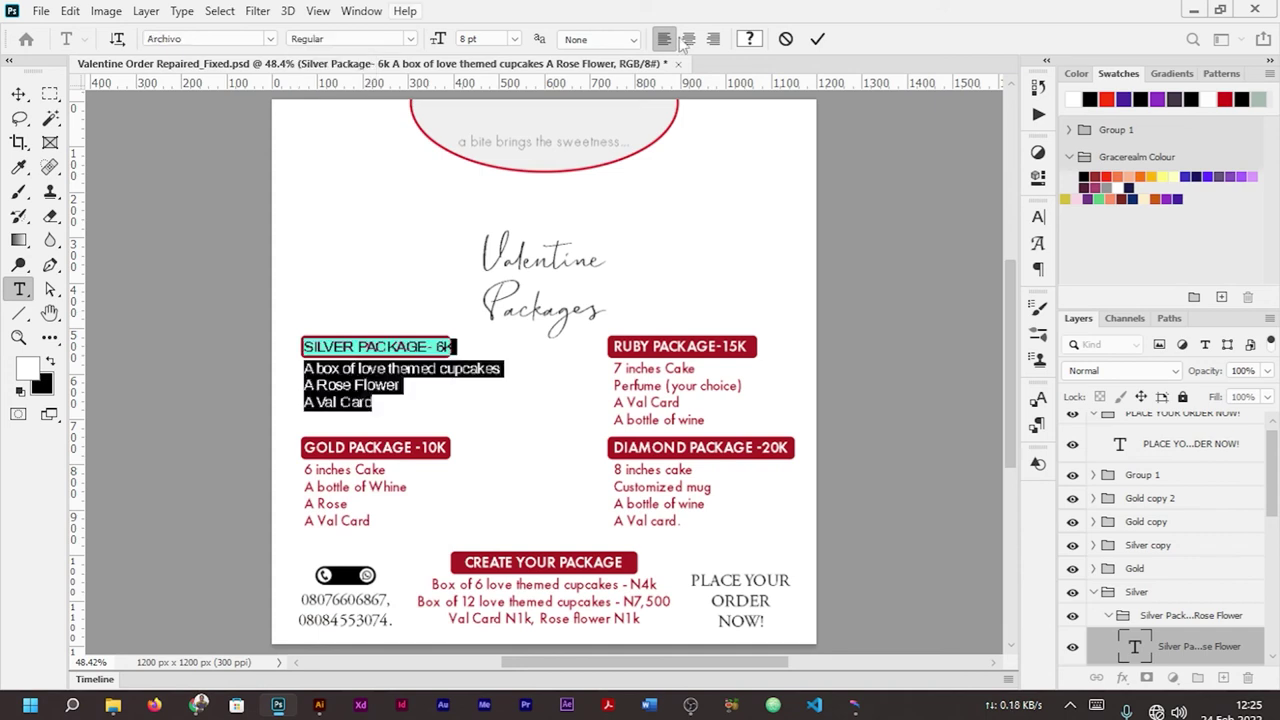
left_click(358, 403)
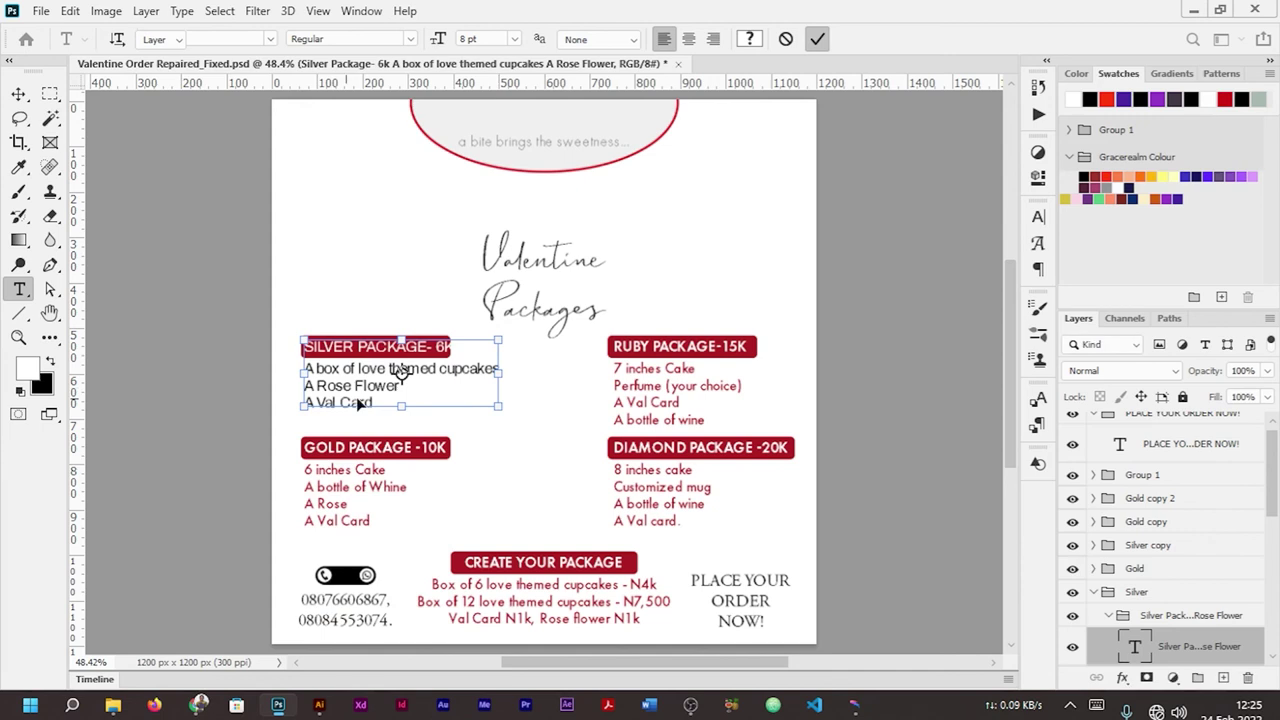
key("v")
left_click(365, 188)
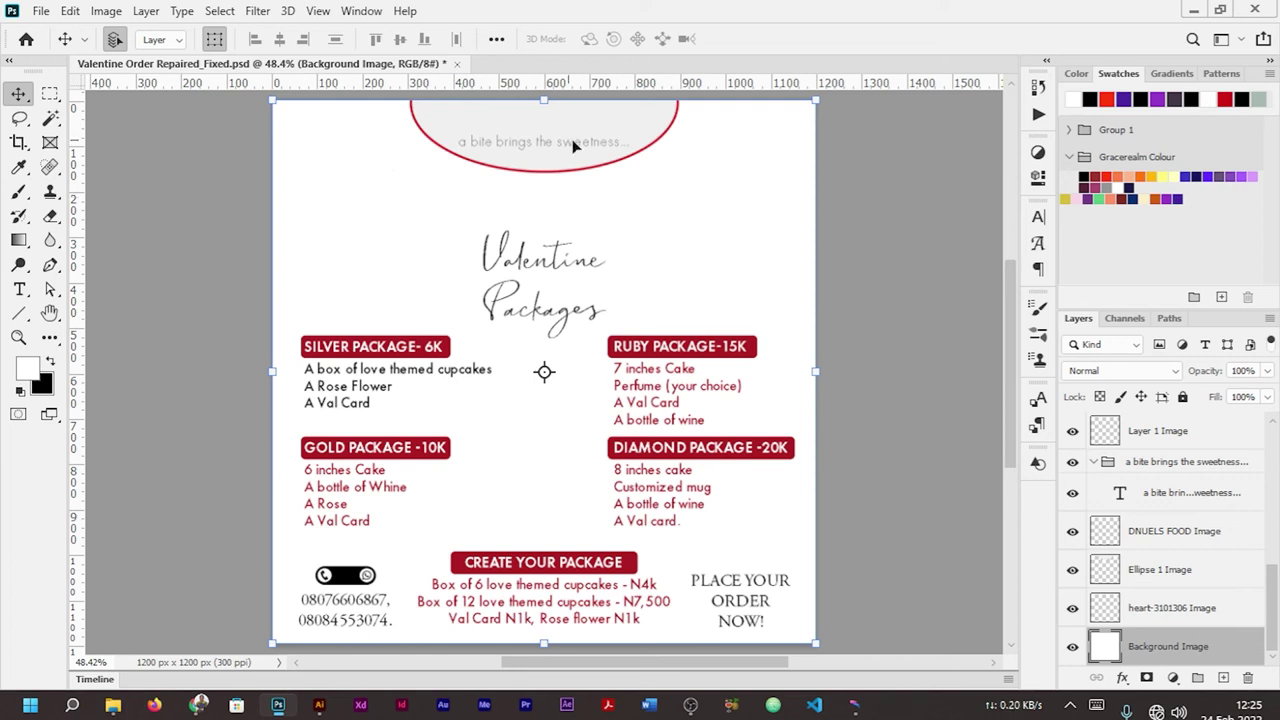
Step: Recolour the grey 'a bite brings the sweetness...' tagline to light red from the Swatches panel
left_click(504, 125)
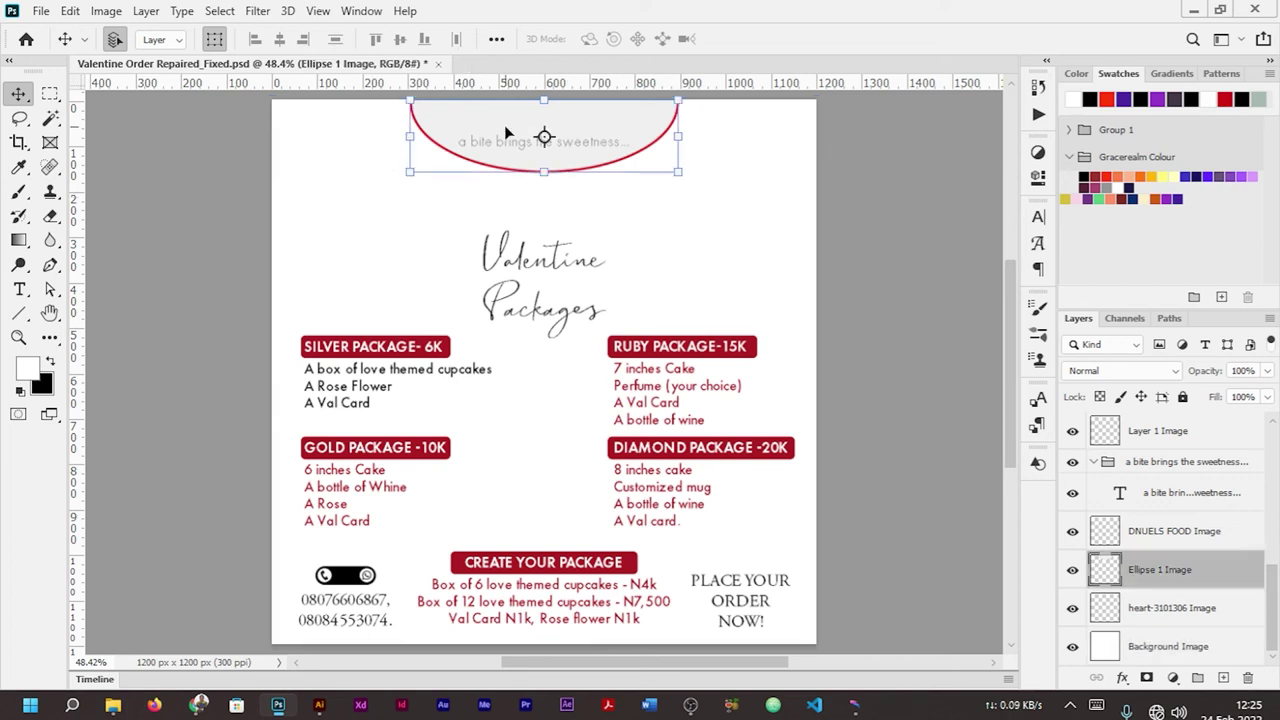
left_click(504, 125)
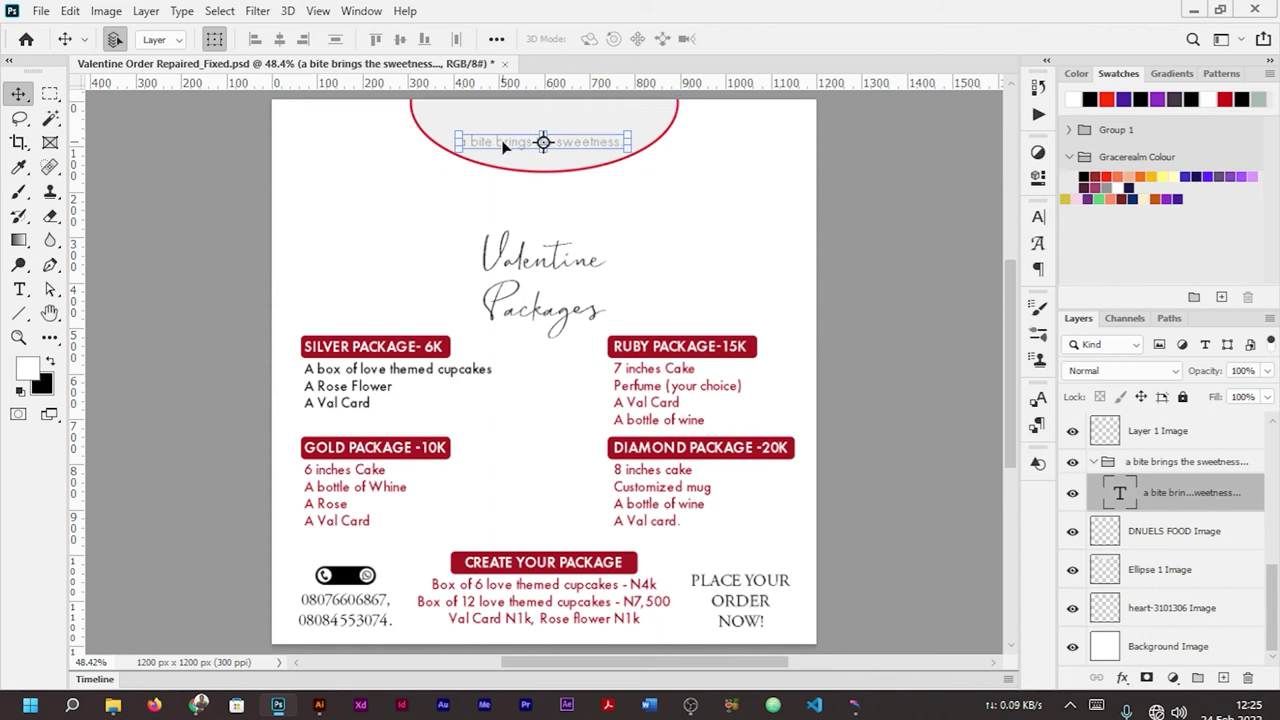
left_click(1079, 175)
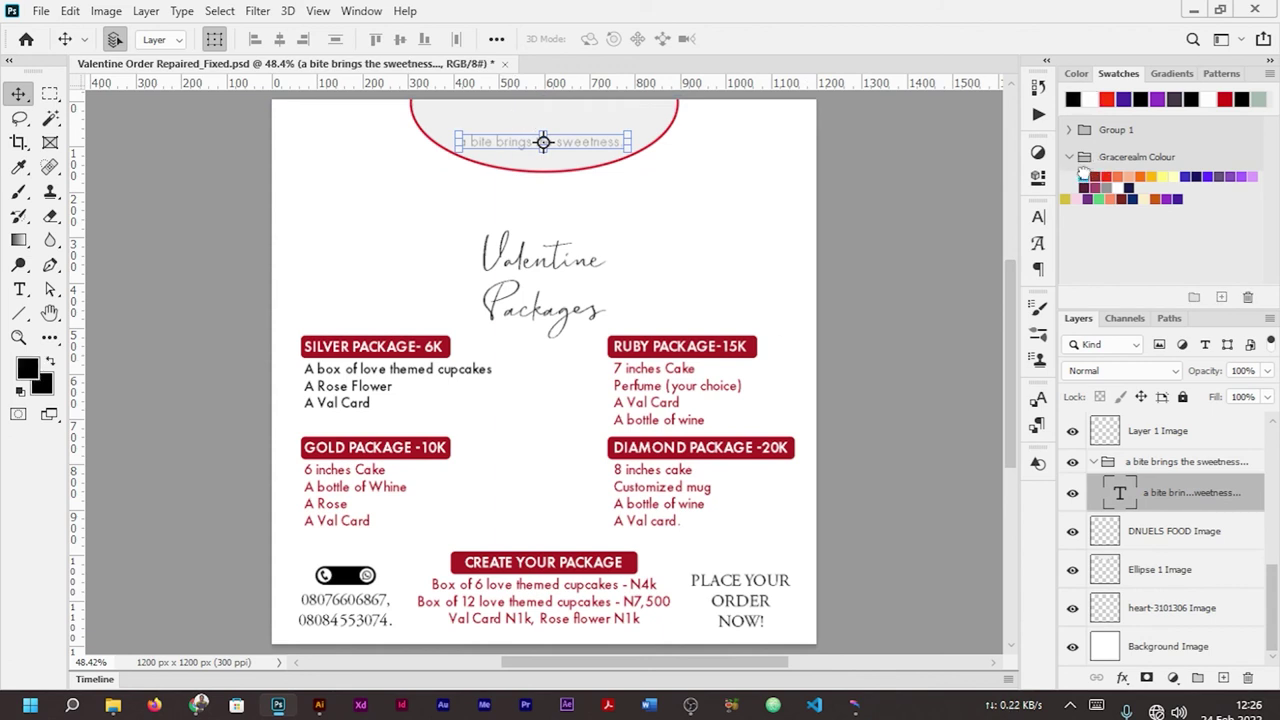
left_click(1105, 178)
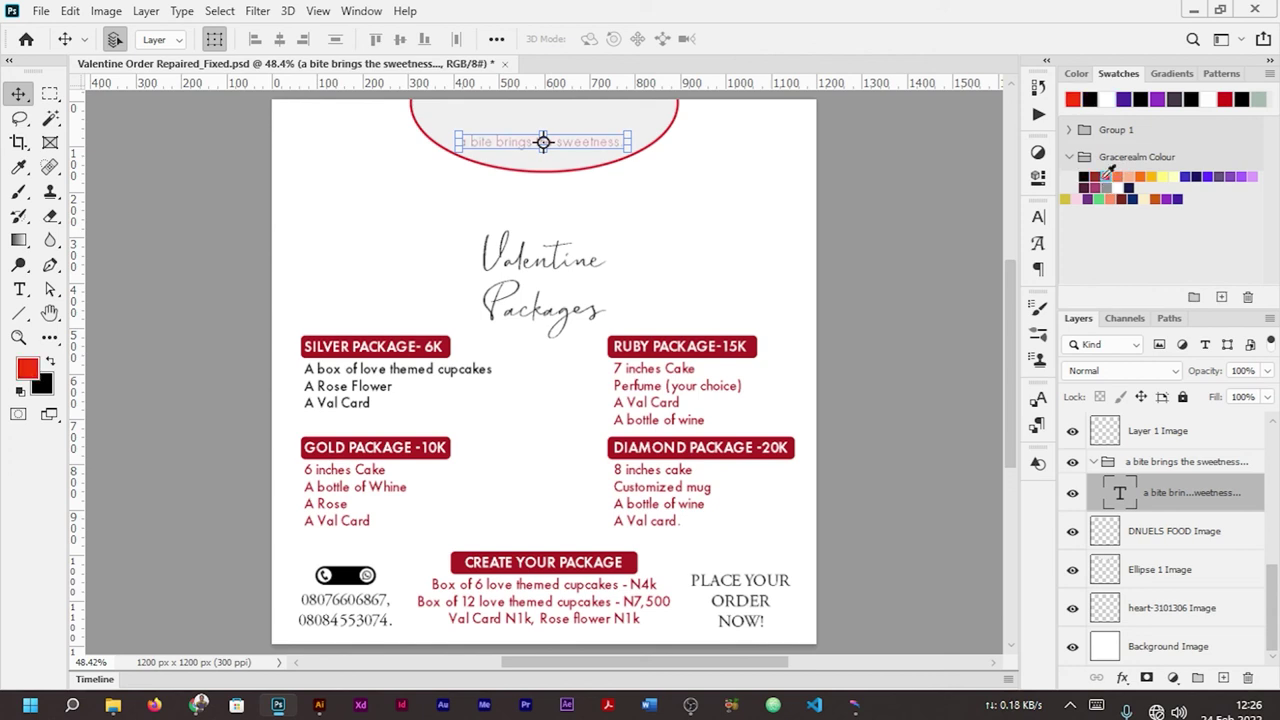
left_click(876, 240)
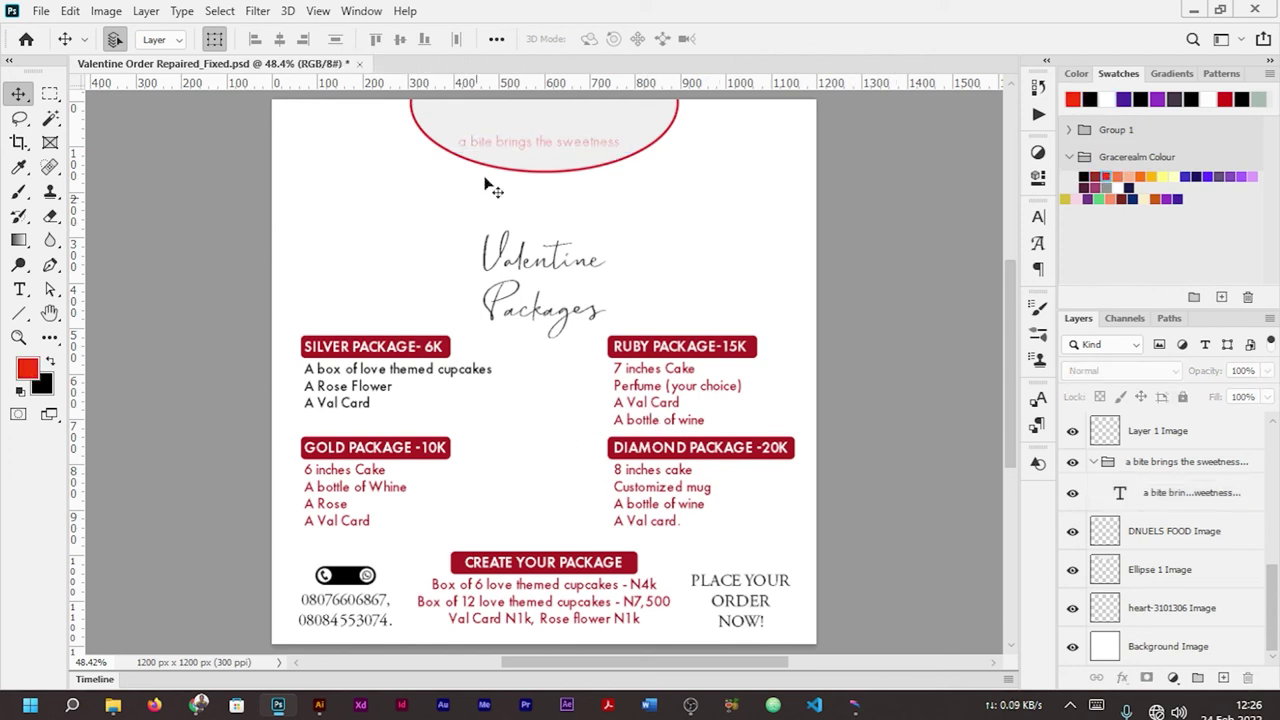